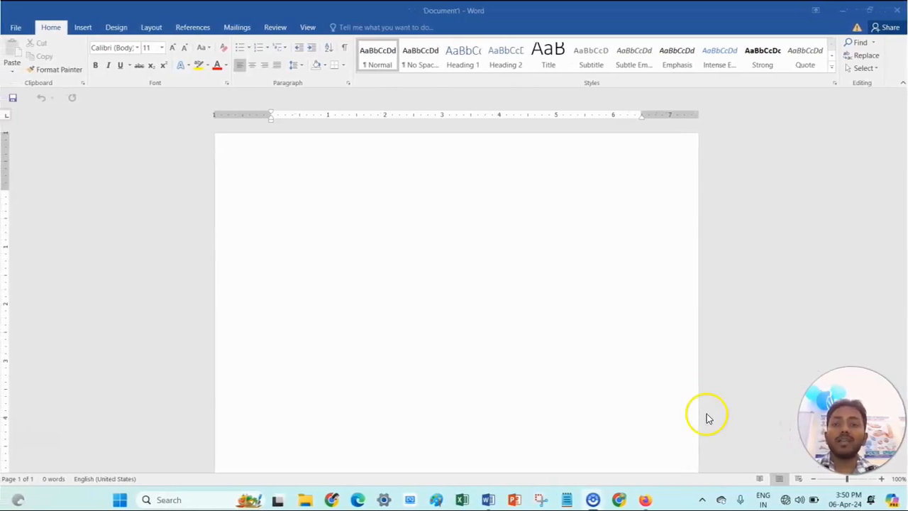
{"action": "left_click", "coordinate": [91, 30]}
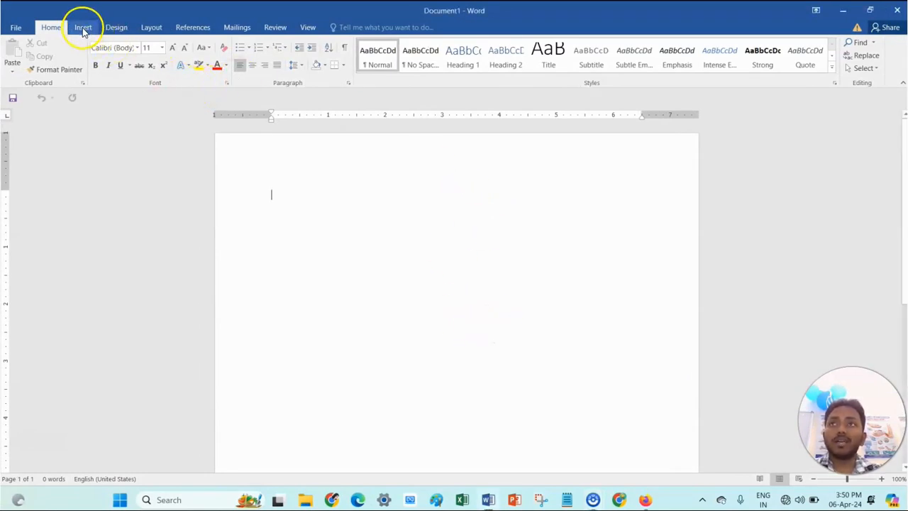
{"action": "left_click", "coordinate": [83, 28]}
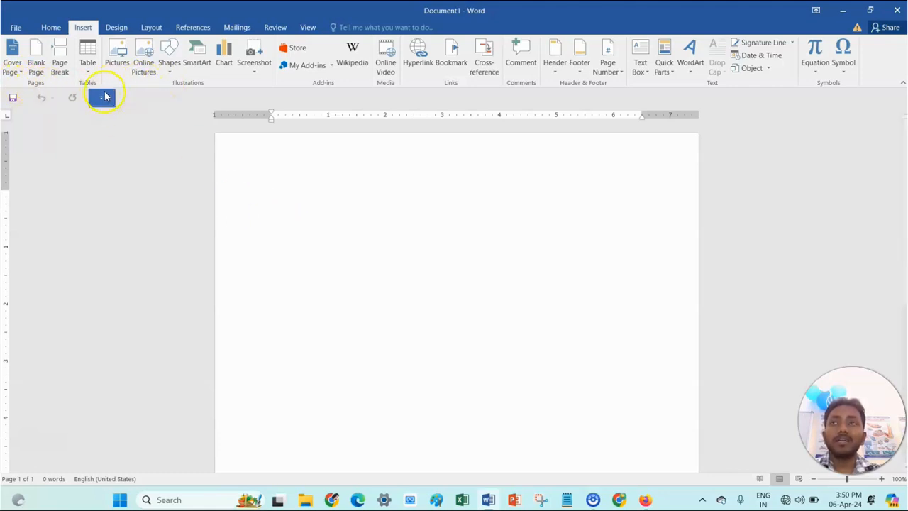
{"action": "left_click", "coordinate": [88, 71]}
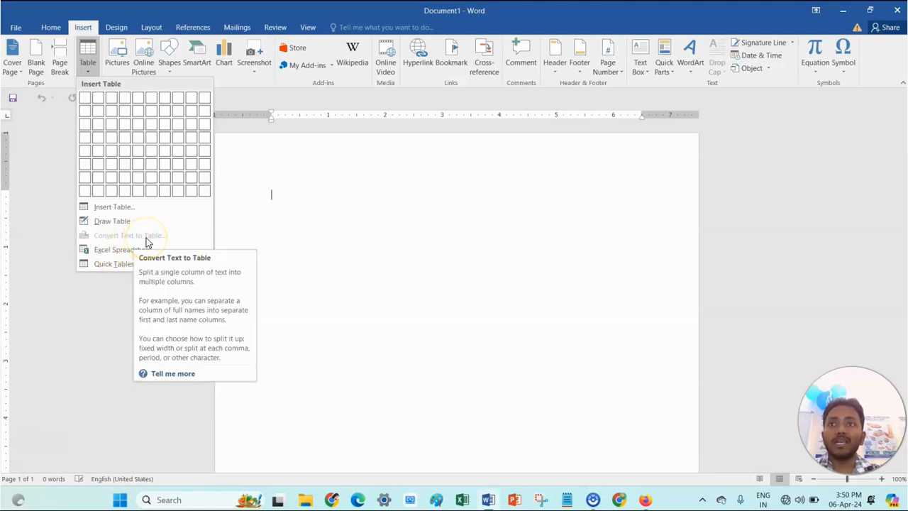
{"action": "left_click", "coordinate": [372, 232]}
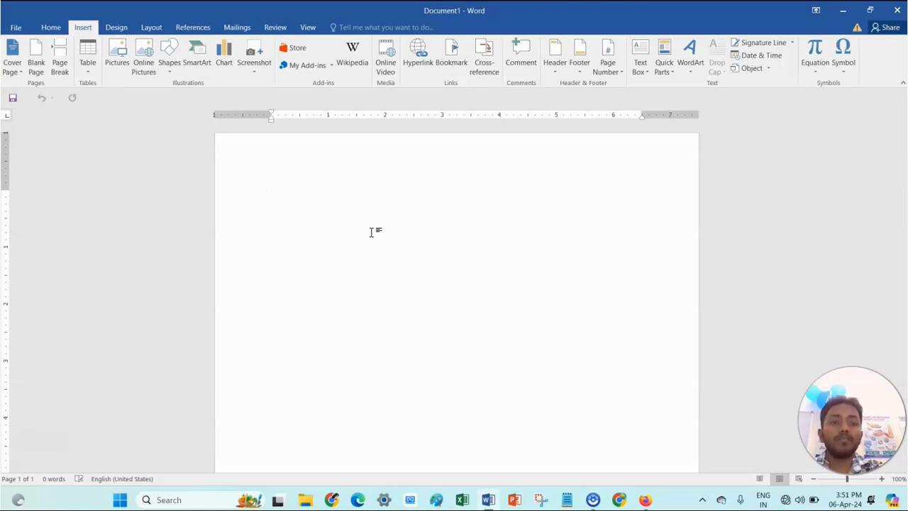
Generate five paragraphs of sample text in the blank document with =rand()
{"action": "type", "text": "=rand"}
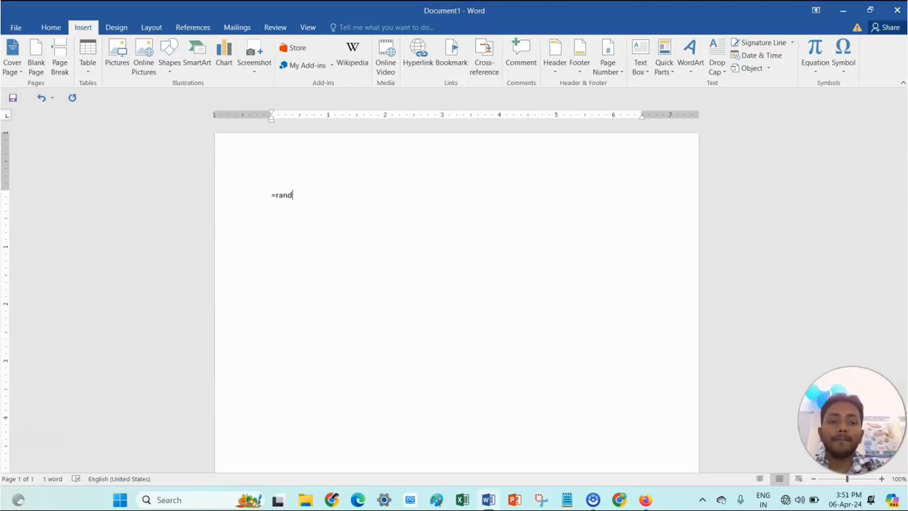
{"action": "type", "text": "()"}
{"action": "key", "text": "Return"}
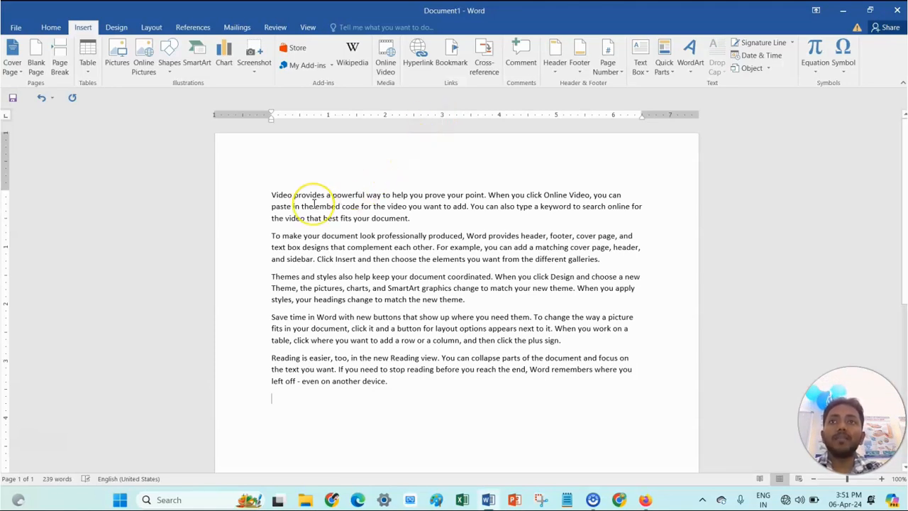
Format all the sample paragraphs as justified, bold text in the Arial Black font
{"action": "left_click_drag", "start_coordinate": [272, 197], "coordinate": [414, 389]}
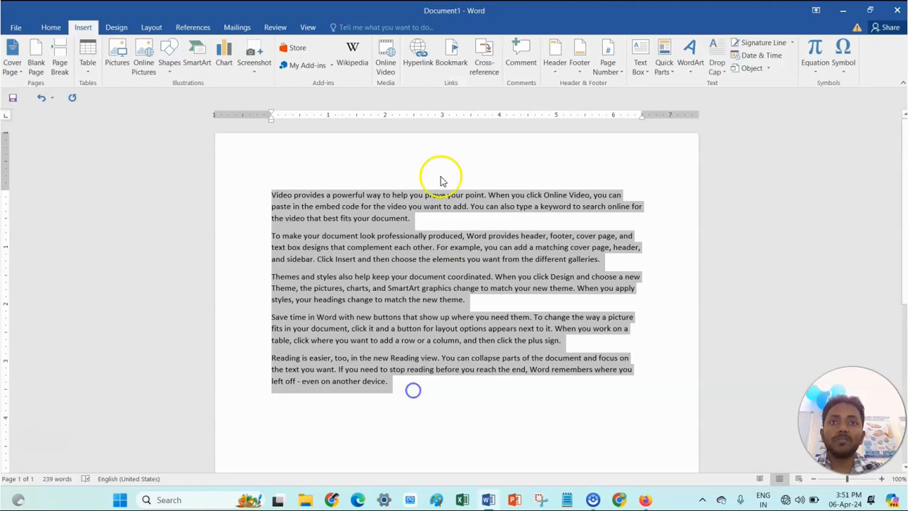
{"action": "left_click", "coordinate": [51, 27]}
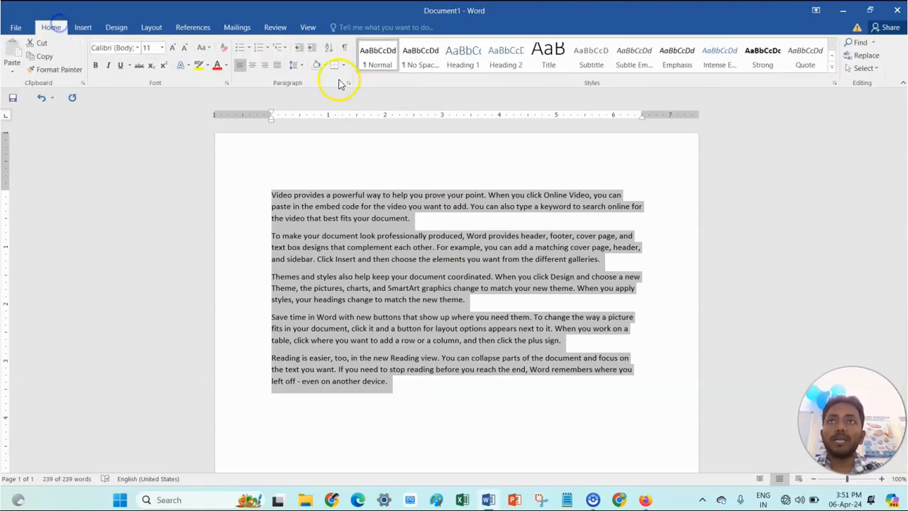
{"action": "left_click", "coordinate": [277, 66]}
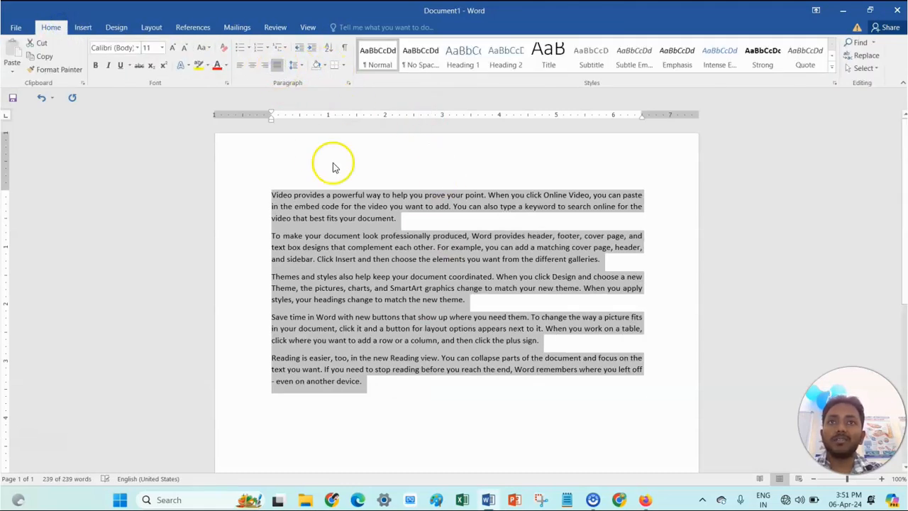
{"action": "left_click", "coordinate": [96, 66]}
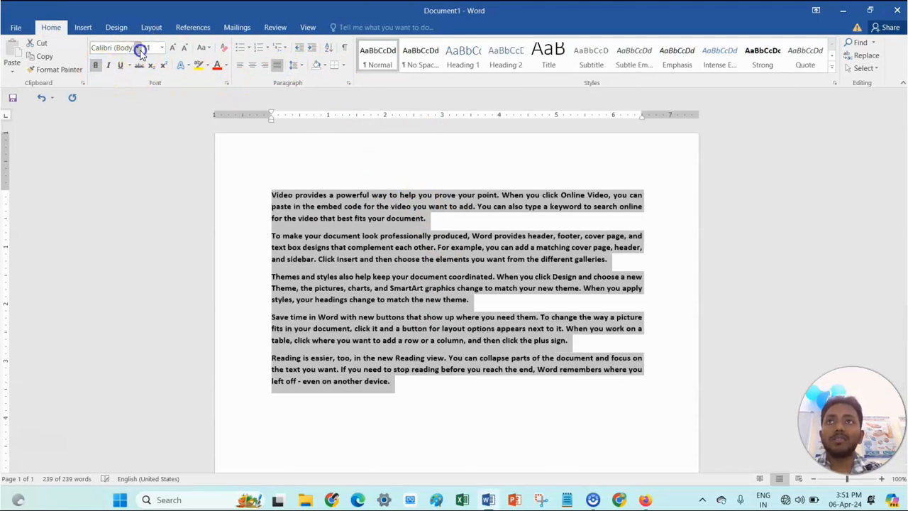
{"action": "left_click", "coordinate": [138, 47]}
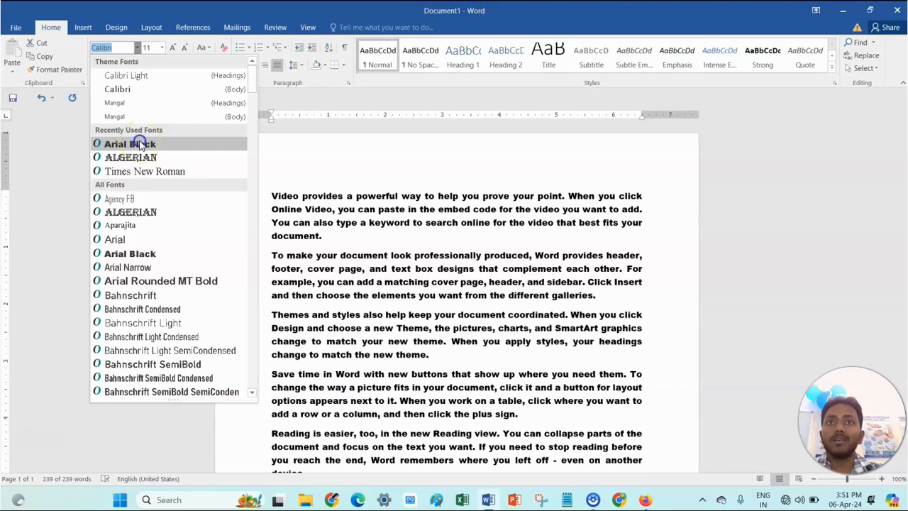
{"action": "left_click", "coordinate": [135, 144]}
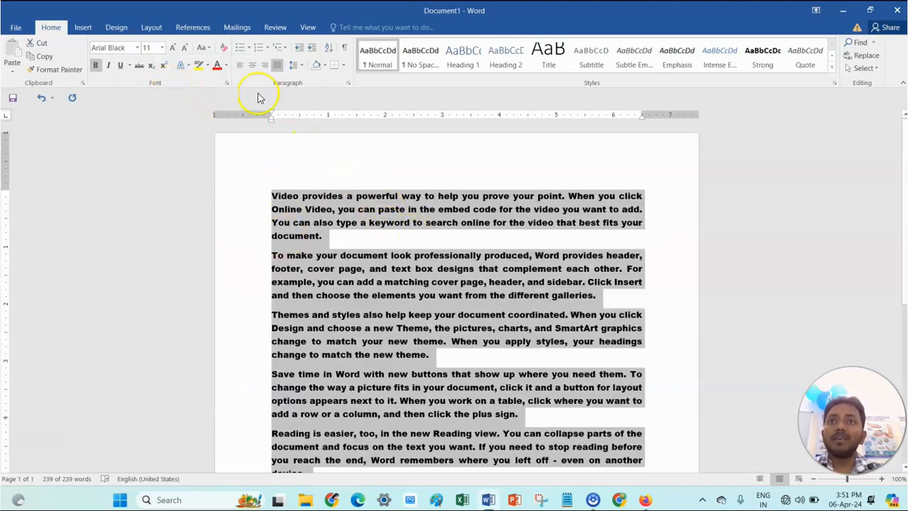
Convert the selected text to a table with 5 columns, AutoFit to contents, and text separated at commas
{"action": "left_click", "coordinate": [83, 28]}
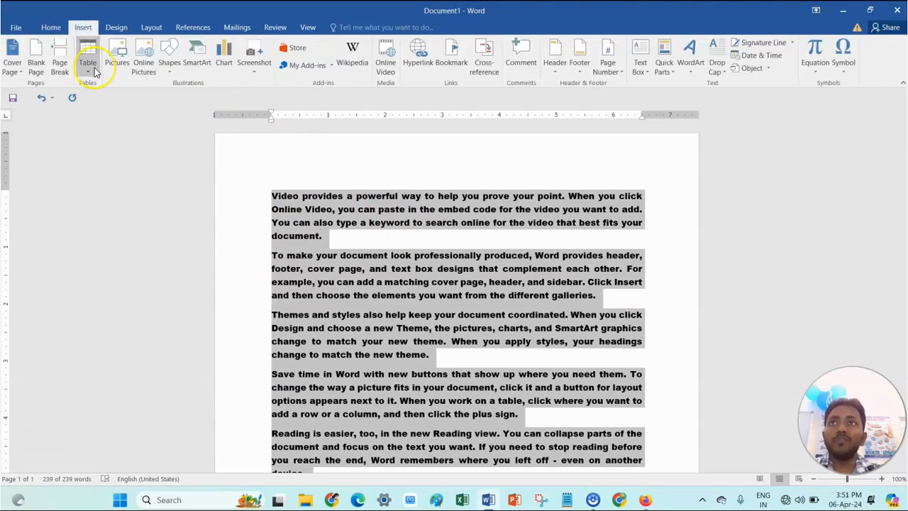
{"action": "left_click", "coordinate": [88, 66]}
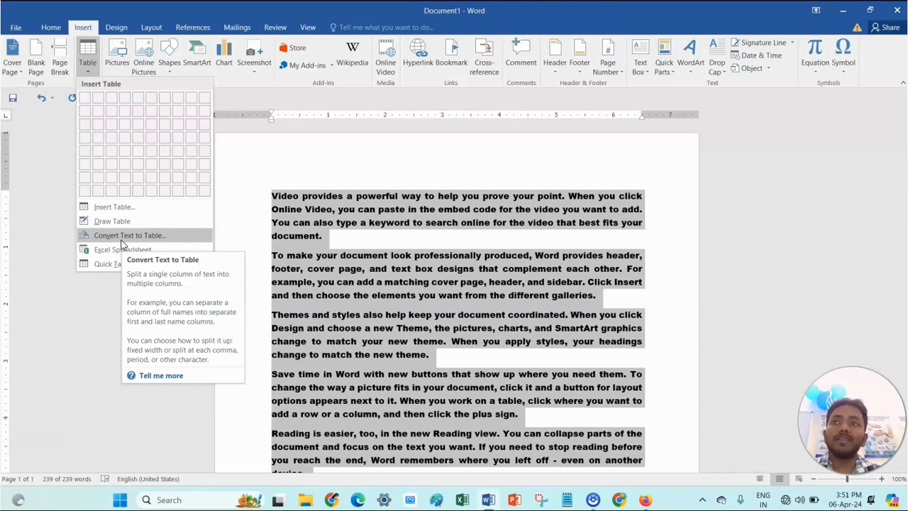
{"action": "left_click", "coordinate": [125, 237]}
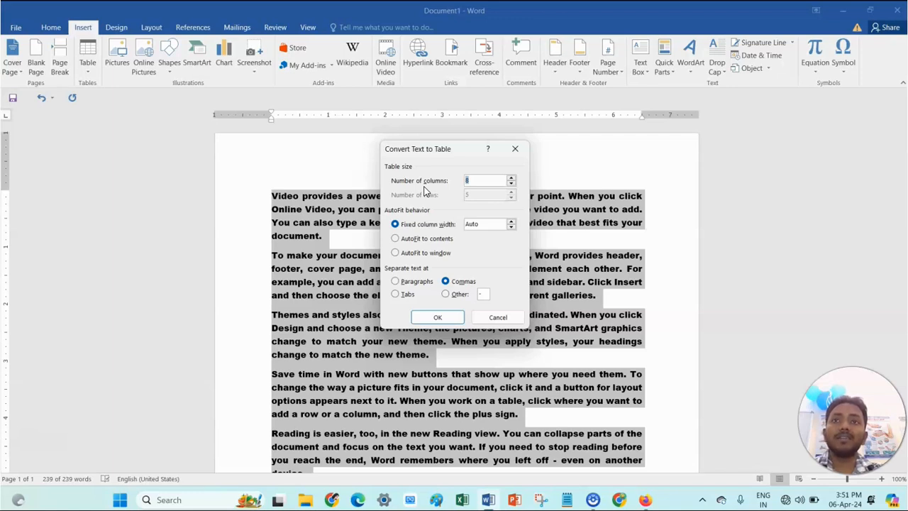
{"action": "left_click", "coordinate": [505, 180]}
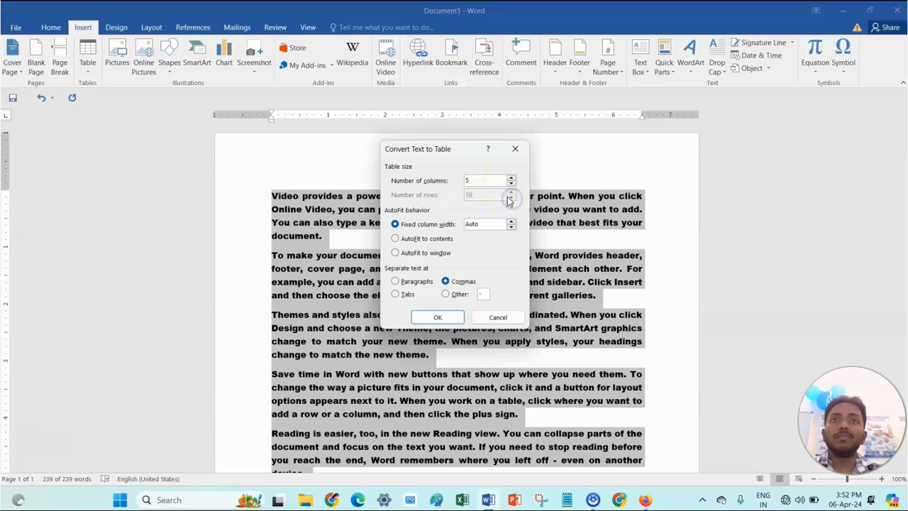
{"action": "left_click", "coordinate": [474, 181]}
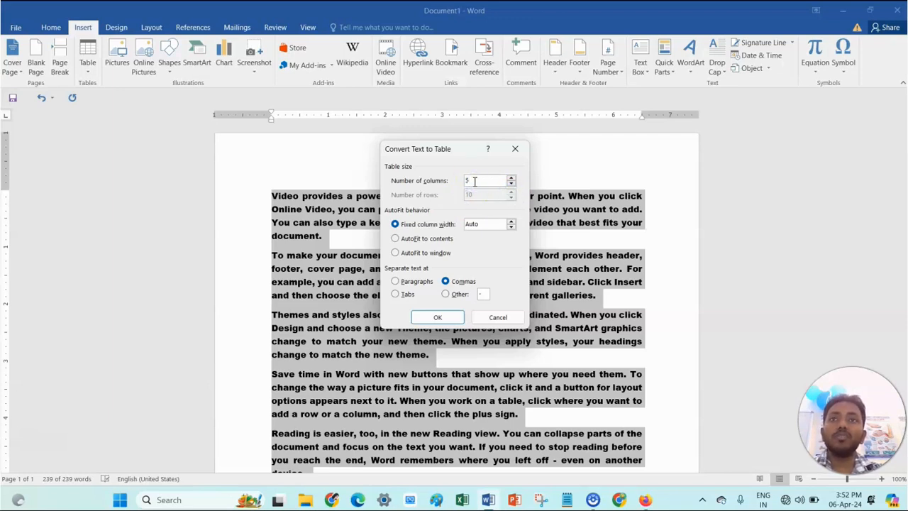
{"action": "key", "text": "BackSpace"}
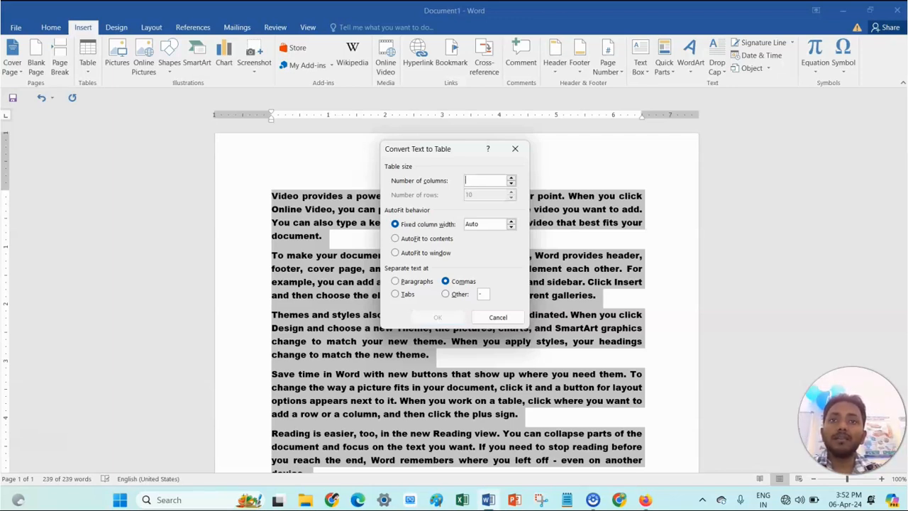
{"action": "type", "text": "5"}
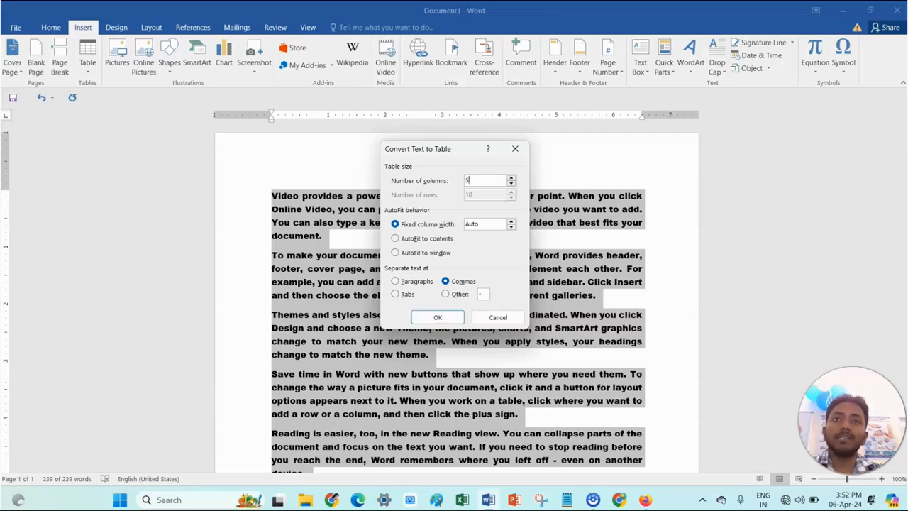
{"action": "left_click", "coordinate": [398, 241]}
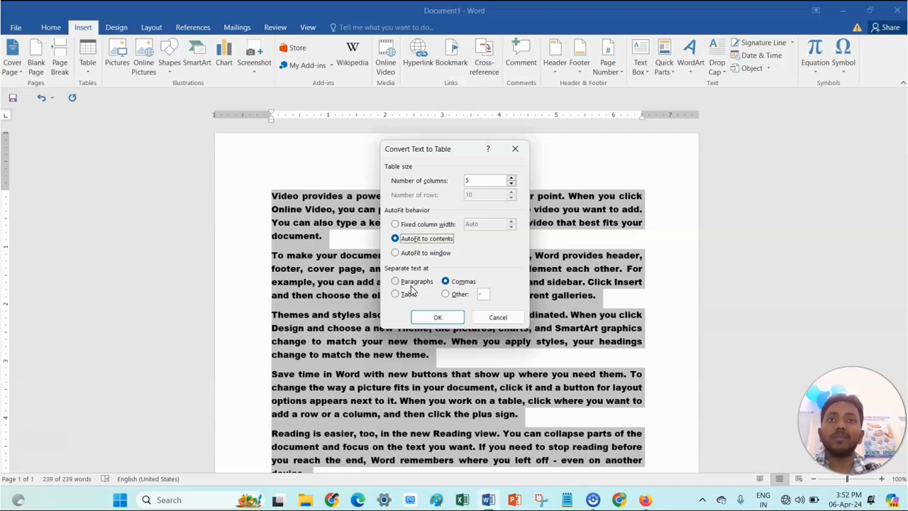
{"action": "left_click", "coordinate": [438, 319]}
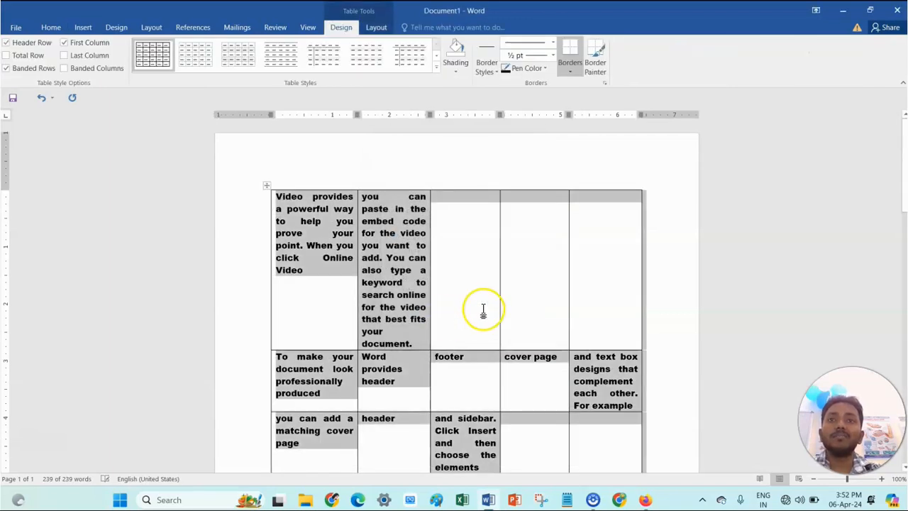
Apply the green Grid Table 5 Dark - Accent 6 style to the table and shade all its cells light orange
{"action": "scroll", "coordinate": [484, 308], "scroll_direction": "down", "scroll_amount": 1}
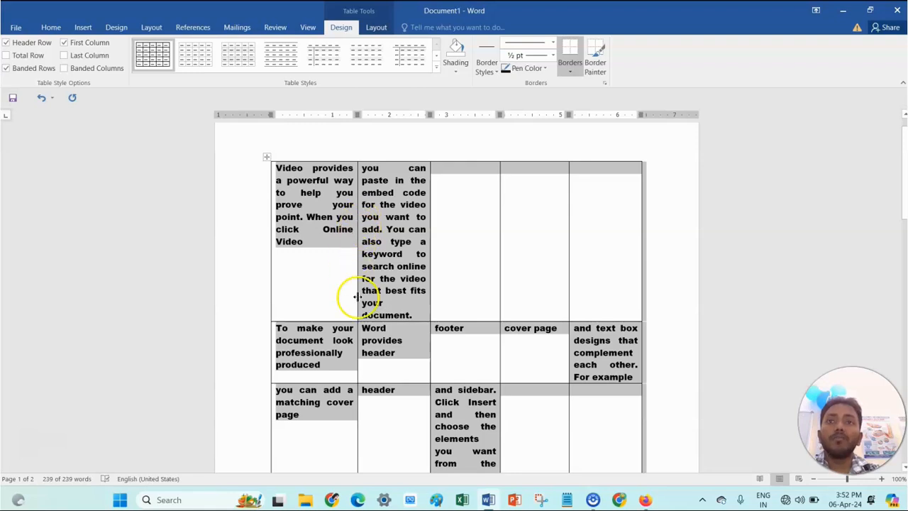
{"action": "scroll", "coordinate": [358, 328], "scroll_direction": "down", "scroll_amount": 5}
{"action": "scroll", "coordinate": [359, 325], "scroll_direction": "down", "scroll_amount": 15}
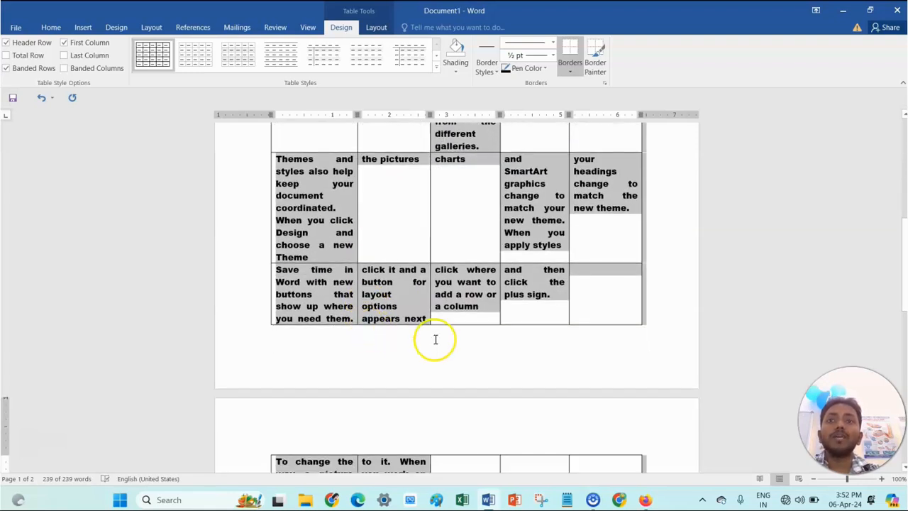
{"action": "scroll", "coordinate": [436, 345], "scroll_direction": "down", "scroll_amount": 2}
{"action": "scroll", "coordinate": [438, 346], "scroll_direction": "up", "scroll_amount": 17}
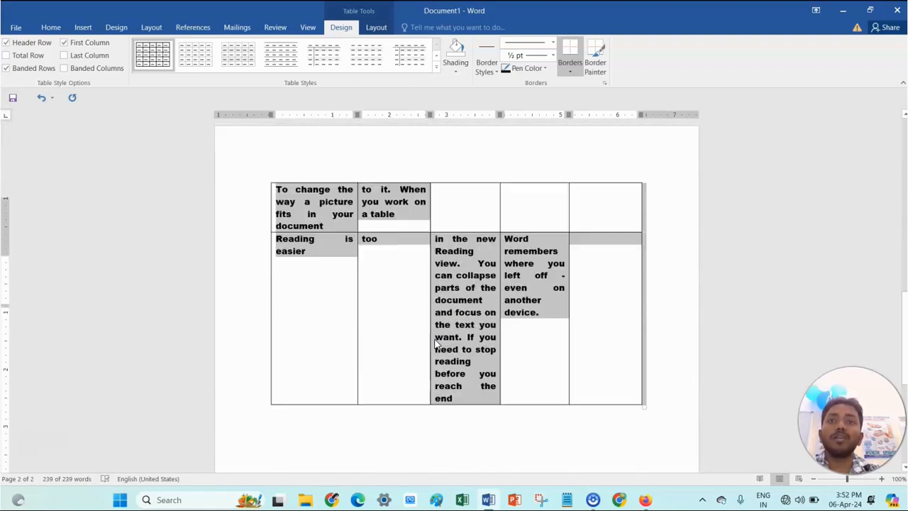
{"action": "scroll", "coordinate": [441, 348], "scroll_direction": "up", "scroll_amount": 5}
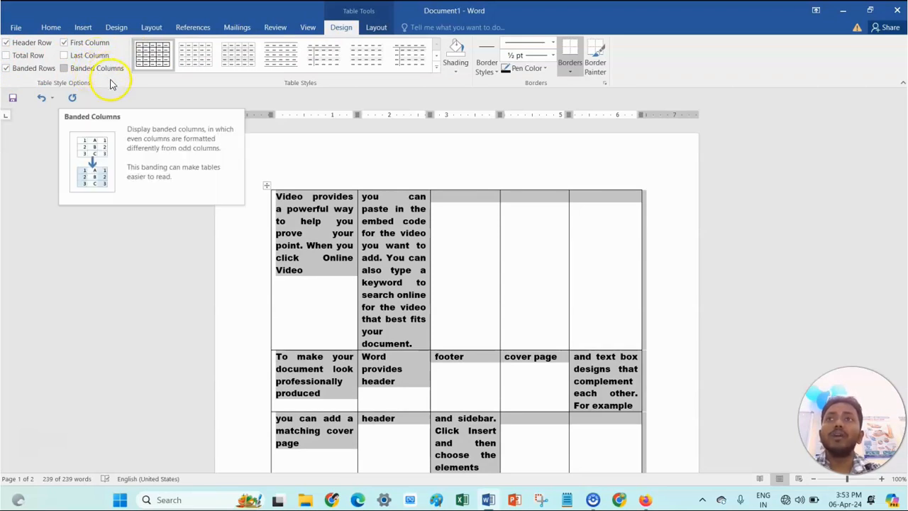
{"action": "left_click", "coordinate": [435, 66]}
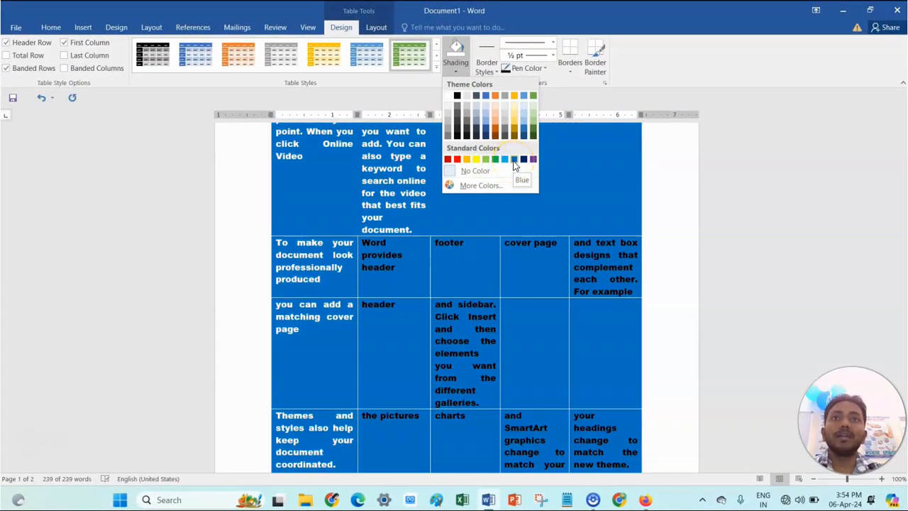
{"action": "left_click", "coordinate": [495, 126]}
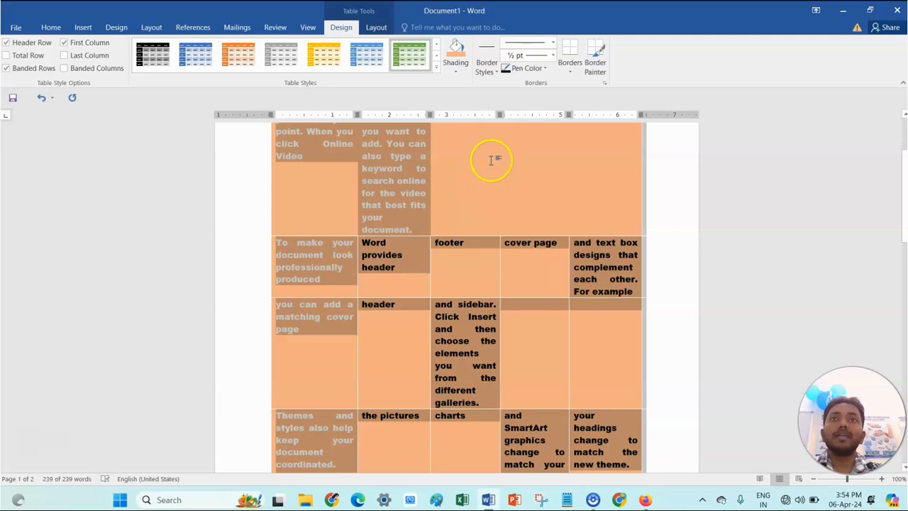
Paint a blue ½ pt theme border style onto the vertical borders on both sides of the fourth cell in the first row
{"action": "left_click", "coordinate": [489, 71]}
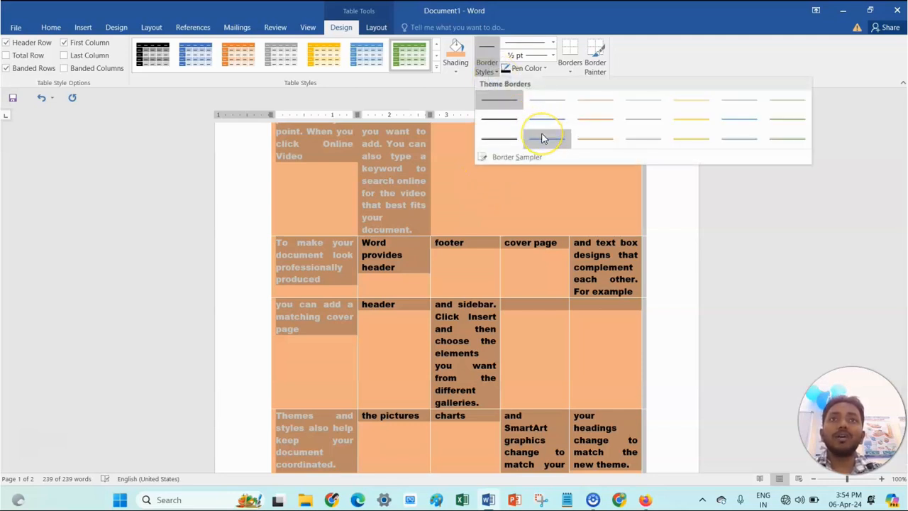
{"action": "left_click", "coordinate": [544, 137]}
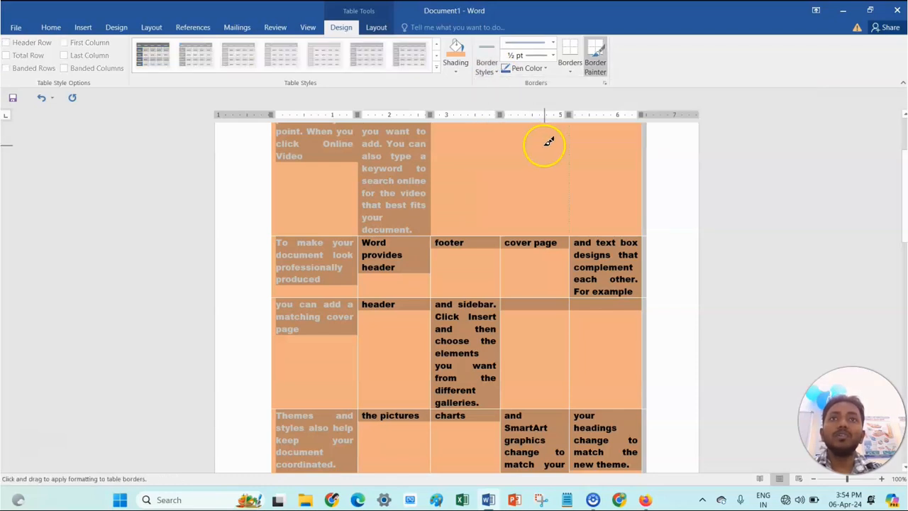
{"action": "left_click", "coordinate": [568, 221]}
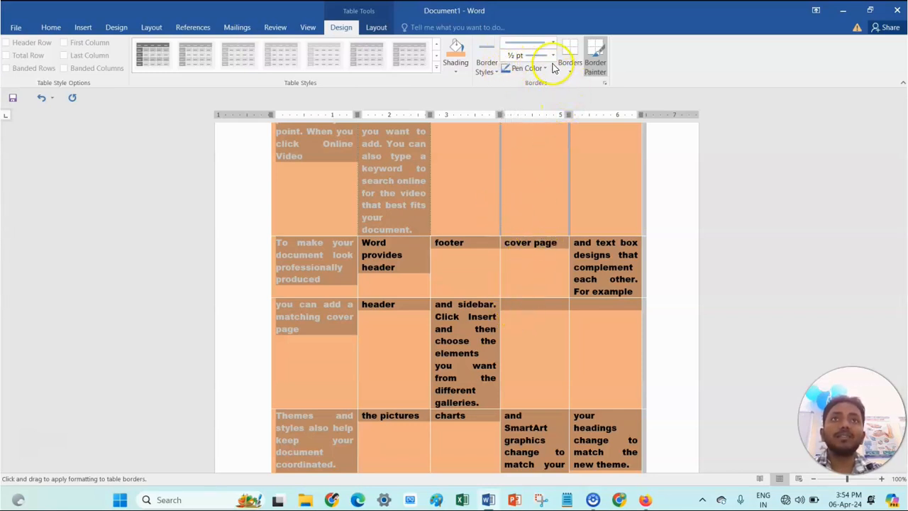
{"action": "left_click", "coordinate": [544, 68]}
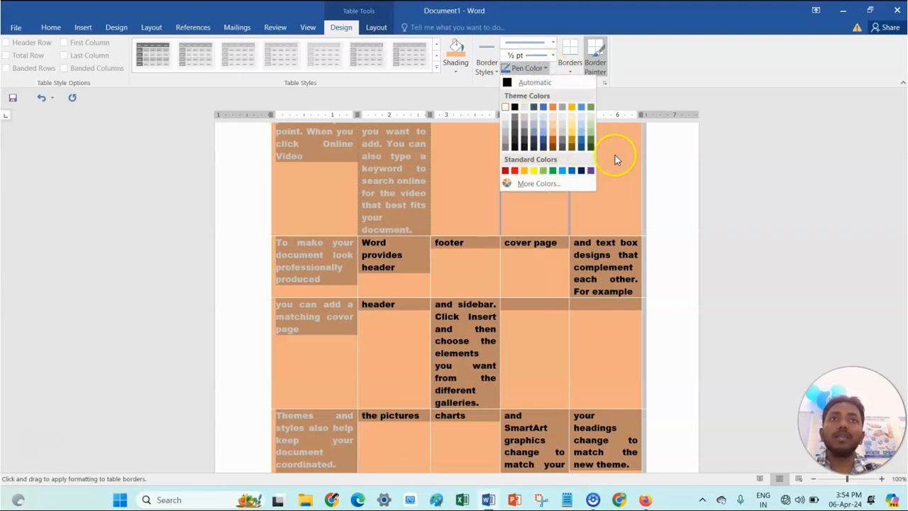
{"action": "left_click", "coordinate": [657, 178]}
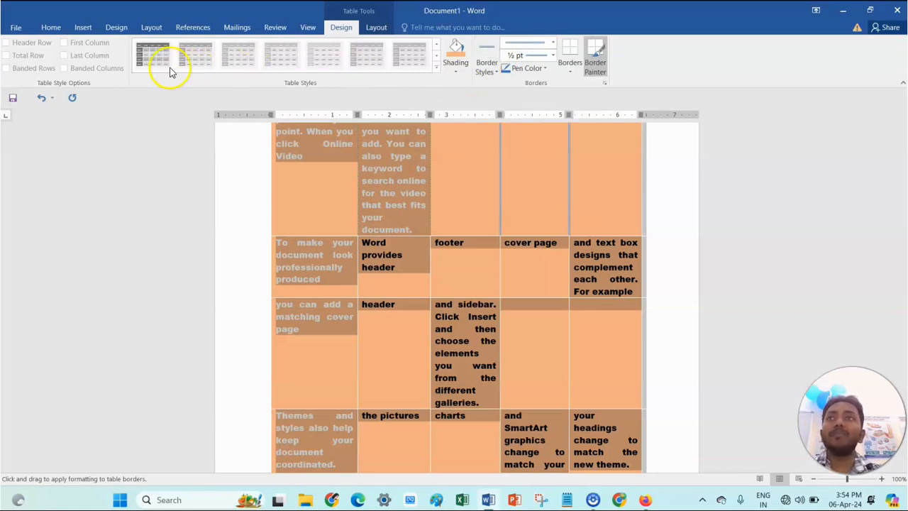
{"action": "left_click", "coordinate": [461, 210]}
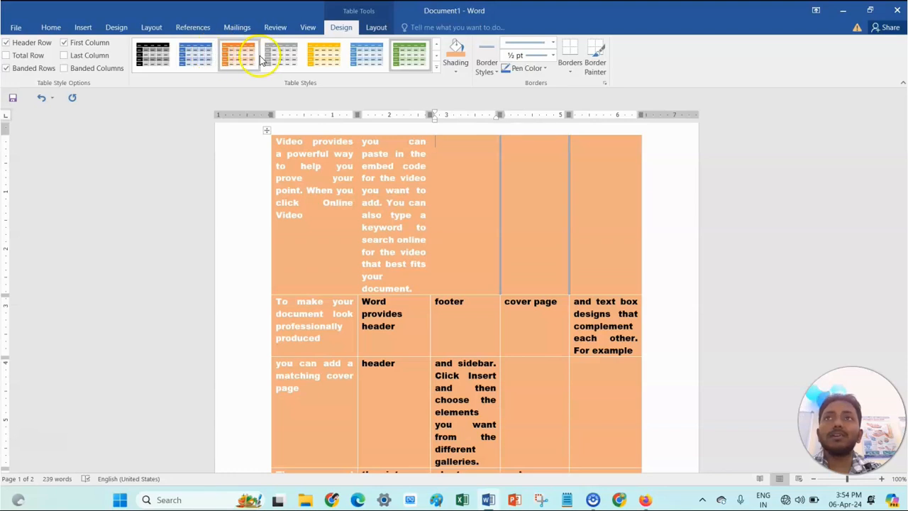
Review the modification settings of the table's current style and the available table styles without changing anything
{"action": "left_click", "coordinate": [438, 70]}
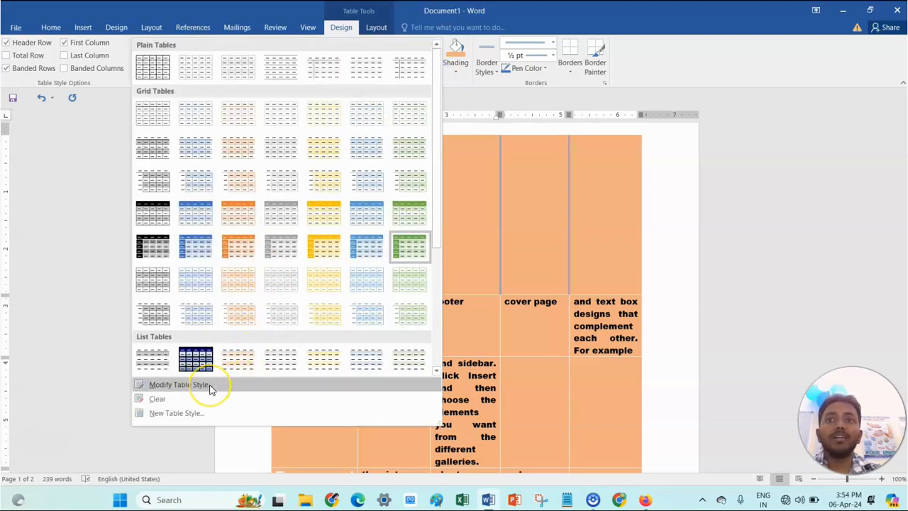
{"action": "left_click", "coordinate": [180, 384]}
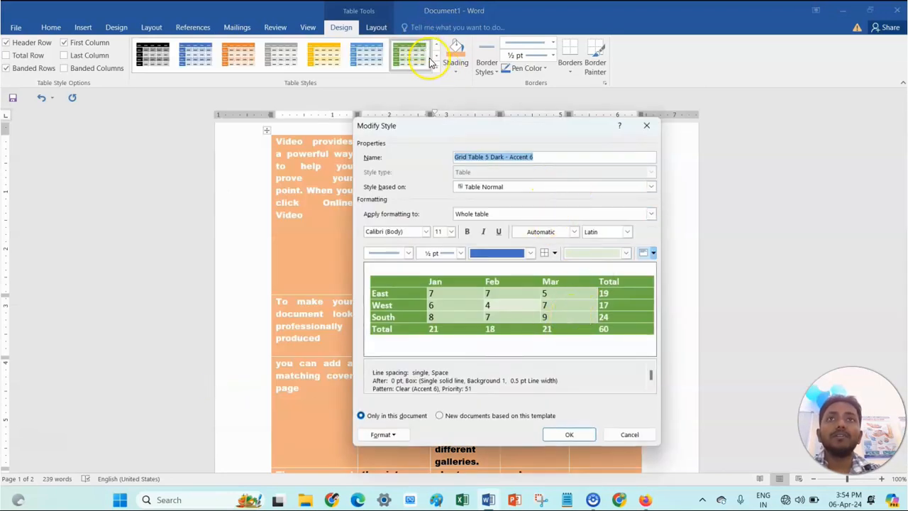
{"action": "left_click", "coordinate": [646, 125]}
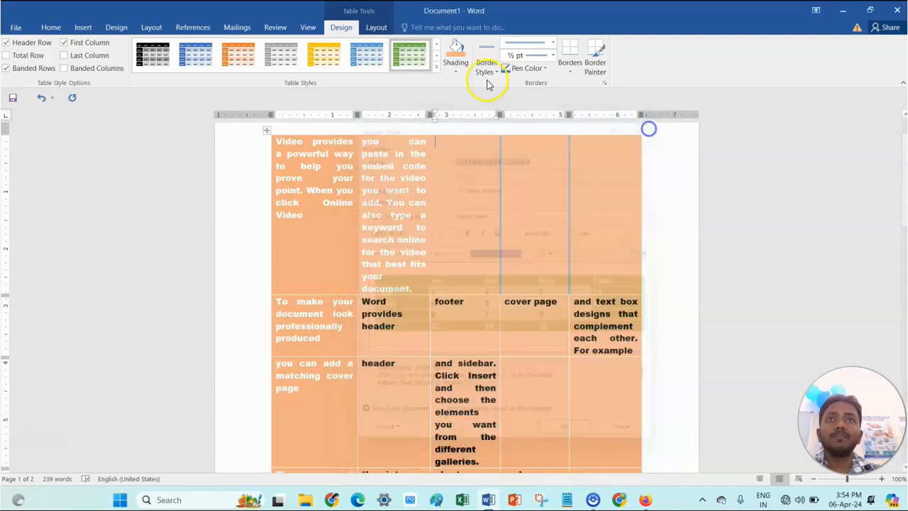
{"action": "left_click", "coordinate": [437, 69]}
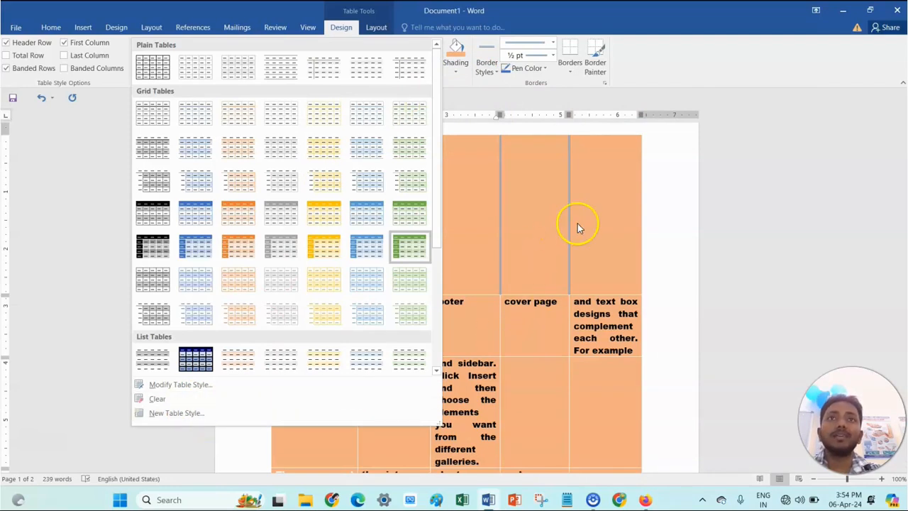
{"action": "left_click", "coordinate": [657, 210]}
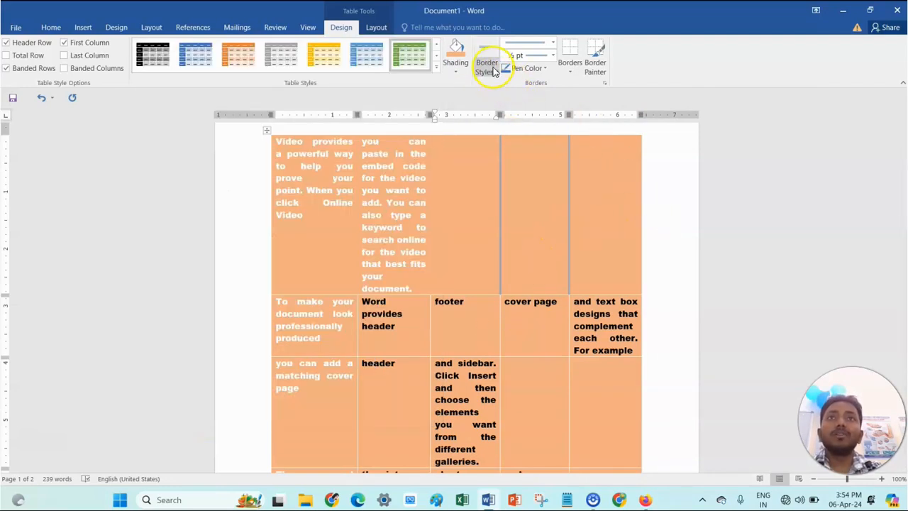
Show the table gridlines and apply all borders to the third cell in the first row
{"action": "left_click", "coordinate": [571, 70]}
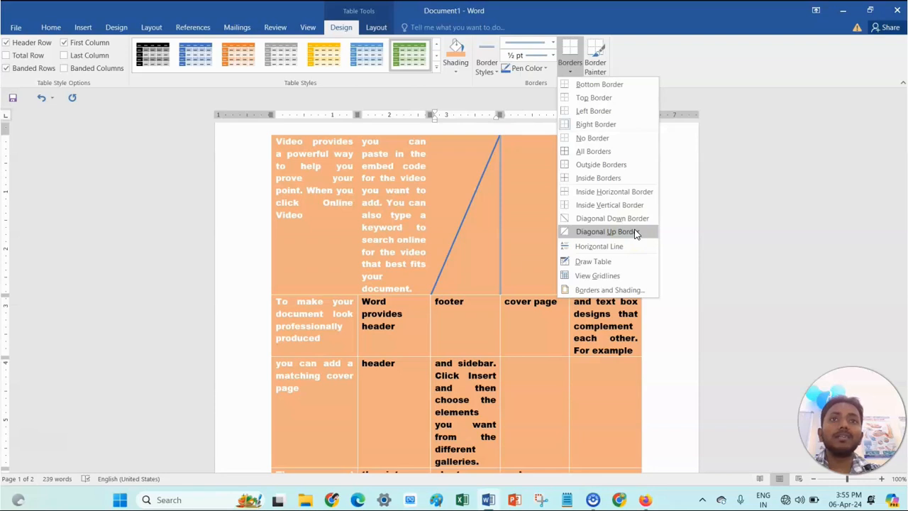
{"action": "left_click", "coordinate": [616, 277]}
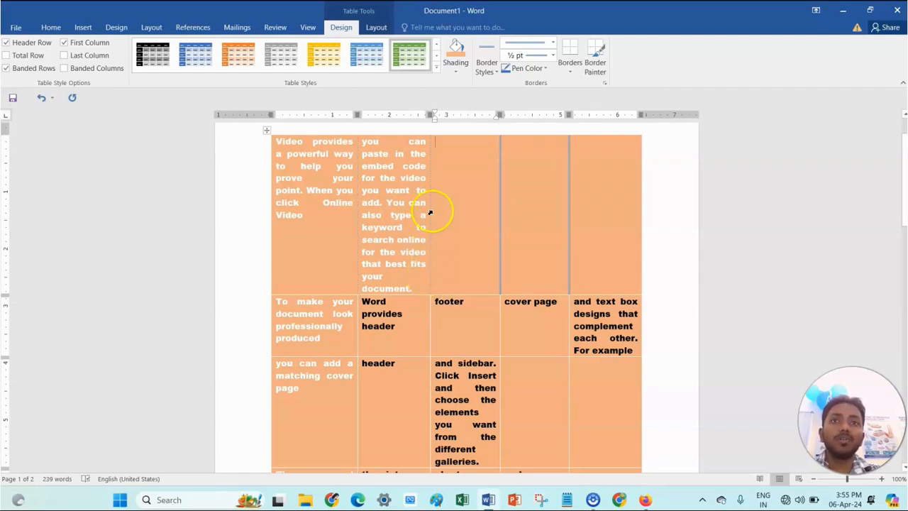
{"action": "left_click", "coordinate": [580, 73]}
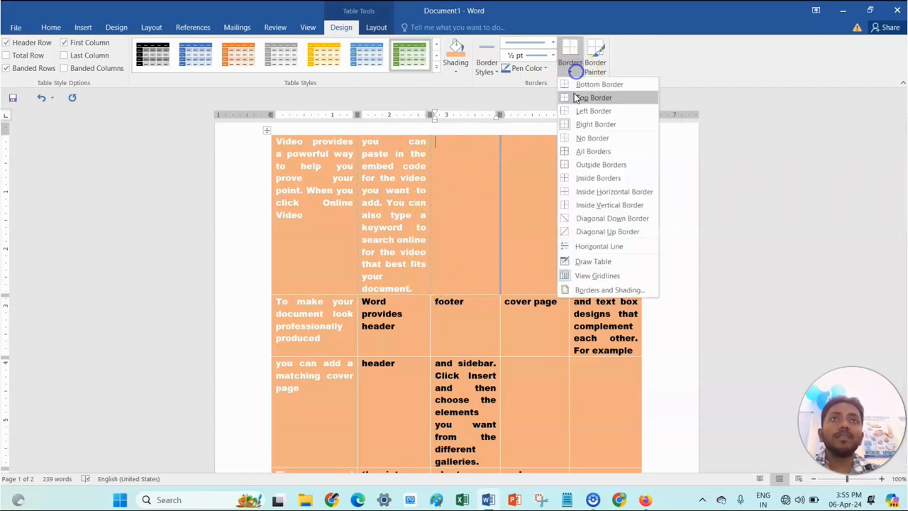
{"action": "left_click", "coordinate": [594, 153]}
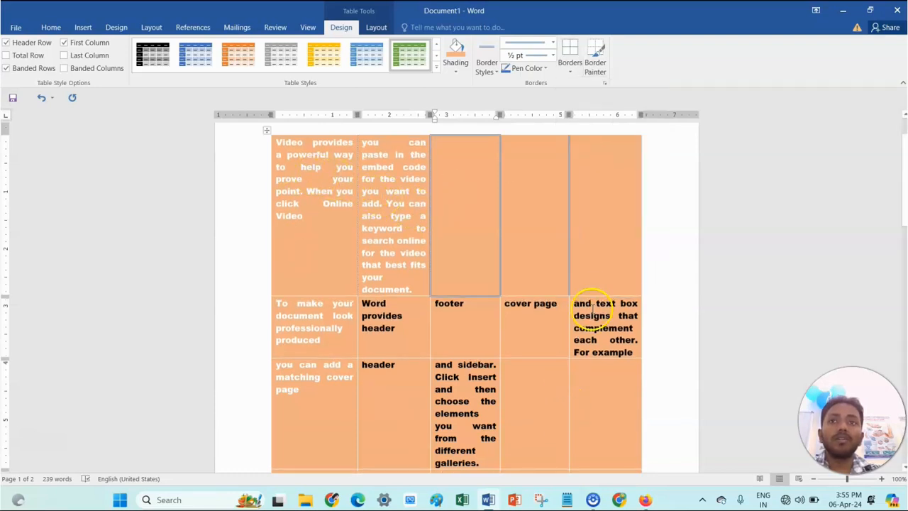
Apply all borders to the whole table with the blue ½ pt border style
{"action": "left_click", "coordinate": [267, 129]}
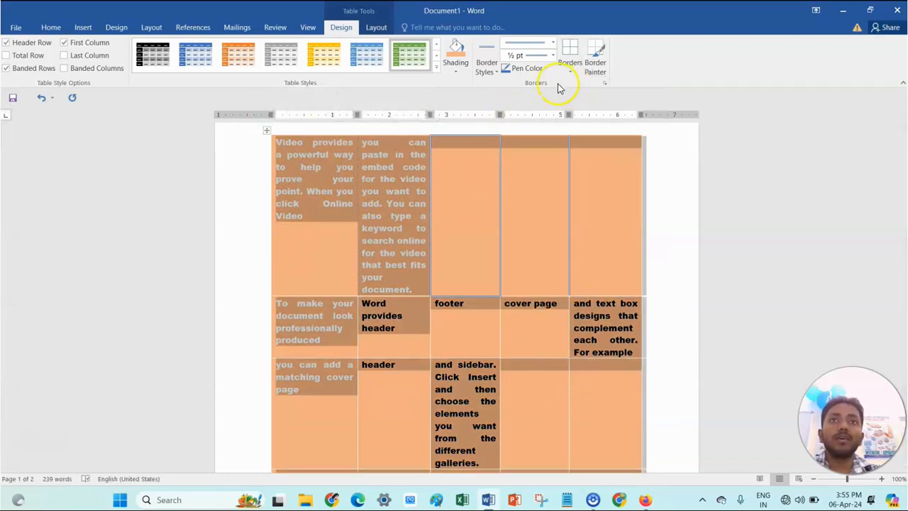
{"action": "left_click", "coordinate": [570, 47]}
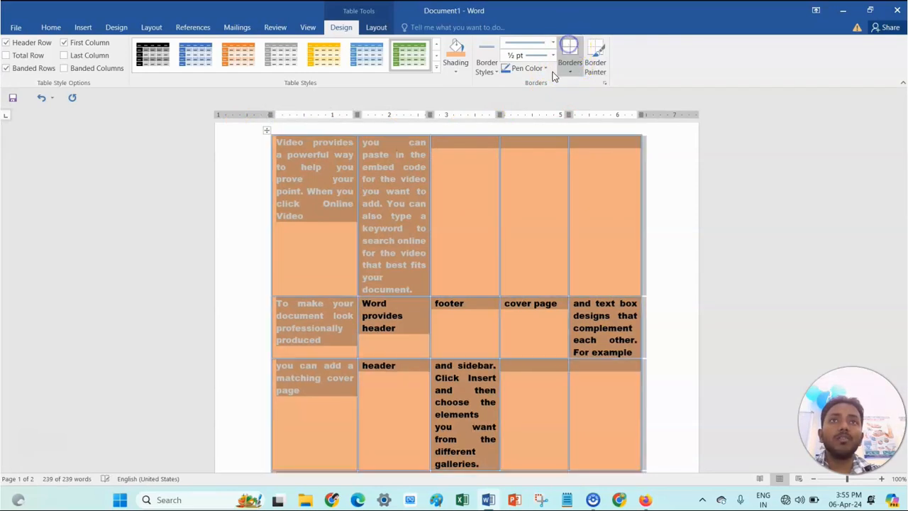
{"action": "left_click", "coordinate": [515, 221]}
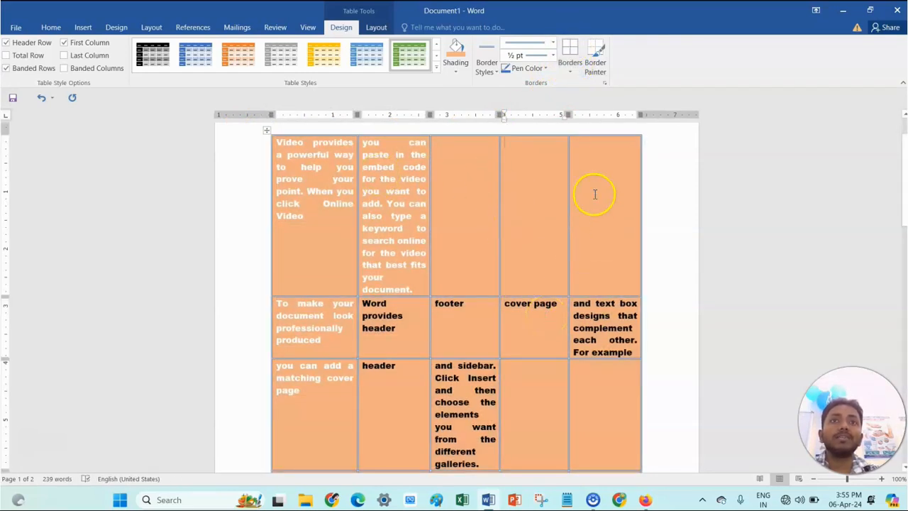
{"action": "left_click", "coordinate": [604, 75]}
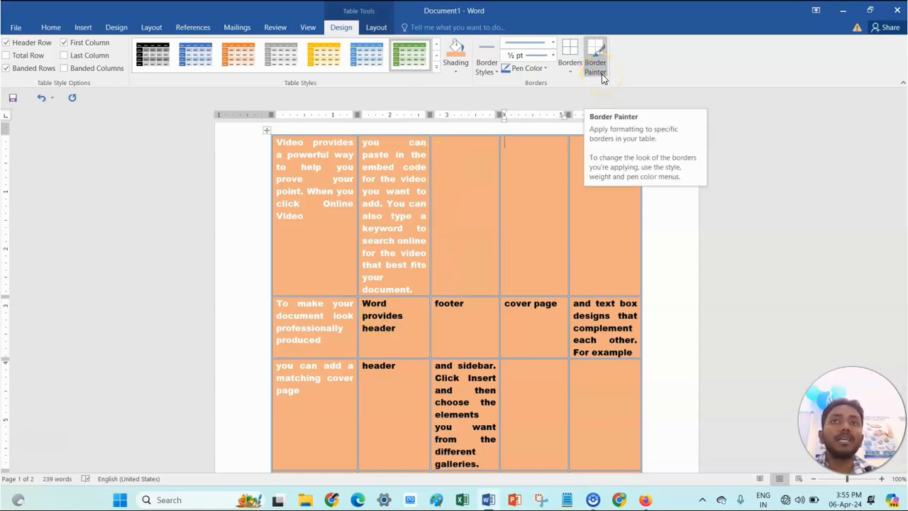
{"action": "left_click", "coordinate": [83, 29]}
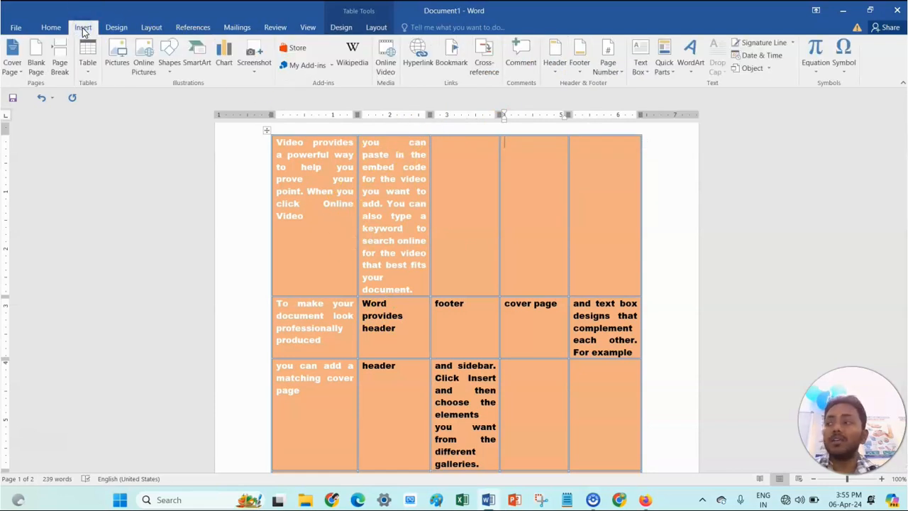
{"action": "left_click", "coordinate": [88, 75]}
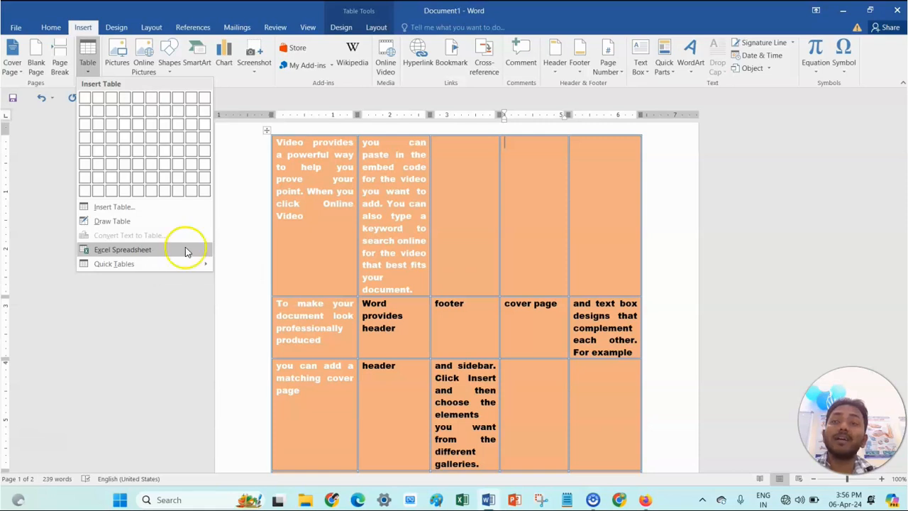
{"action": "left_click", "coordinate": [493, 207]}
Insert the picture image_1 from the Pictures folder on the empty third page
{"action": "scroll", "coordinate": [467, 277], "scroll_direction": "down", "scroll_amount": 4}
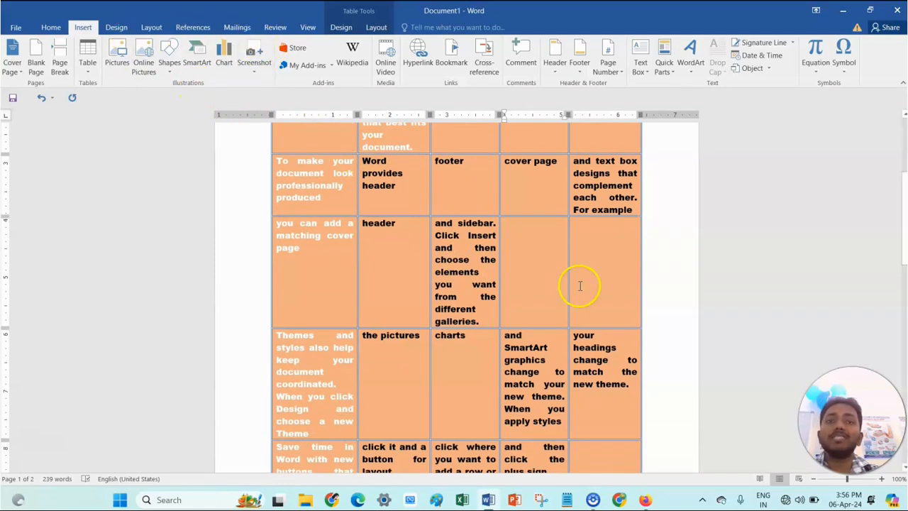
{"action": "scroll", "coordinate": [578, 287], "scroll_direction": "down", "scroll_amount": 4}
{"action": "scroll", "coordinate": [568, 294], "scroll_direction": "down", "scroll_amount": 8}
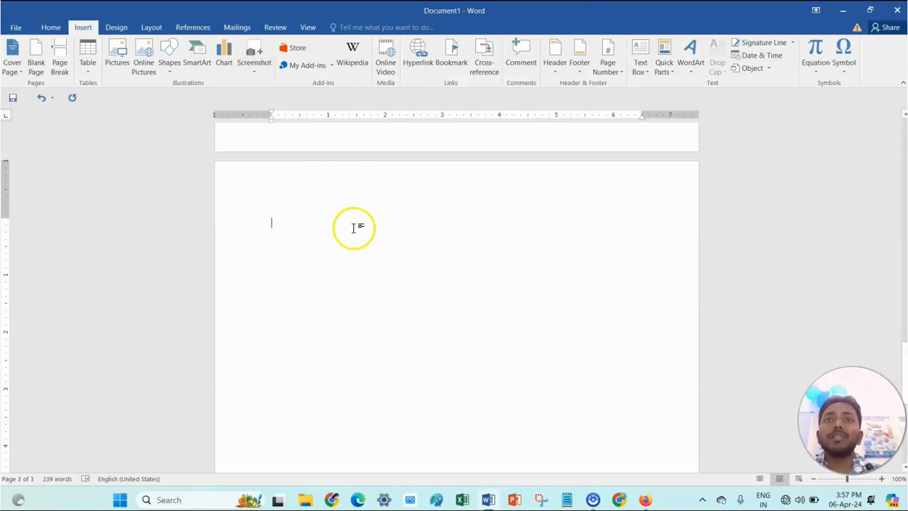
{"action": "left_click", "coordinate": [116, 70]}
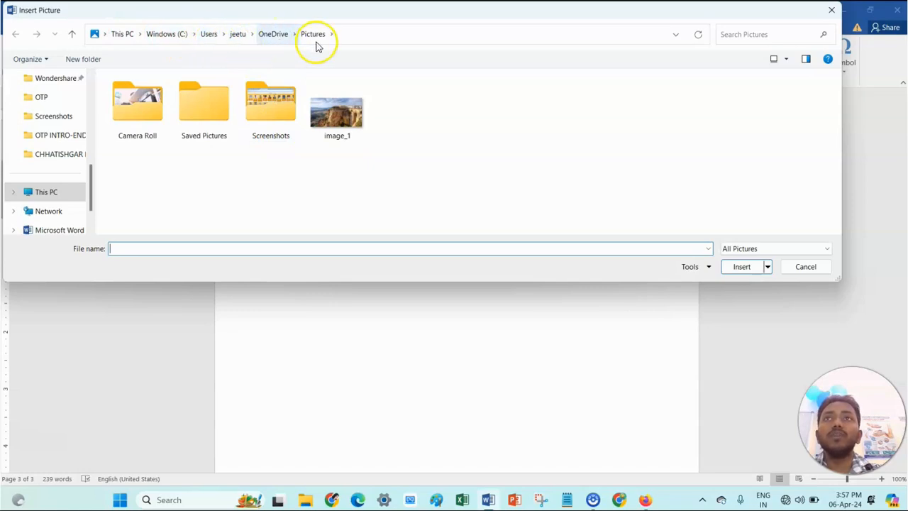
{"action": "double_click", "coordinate": [346, 114]}
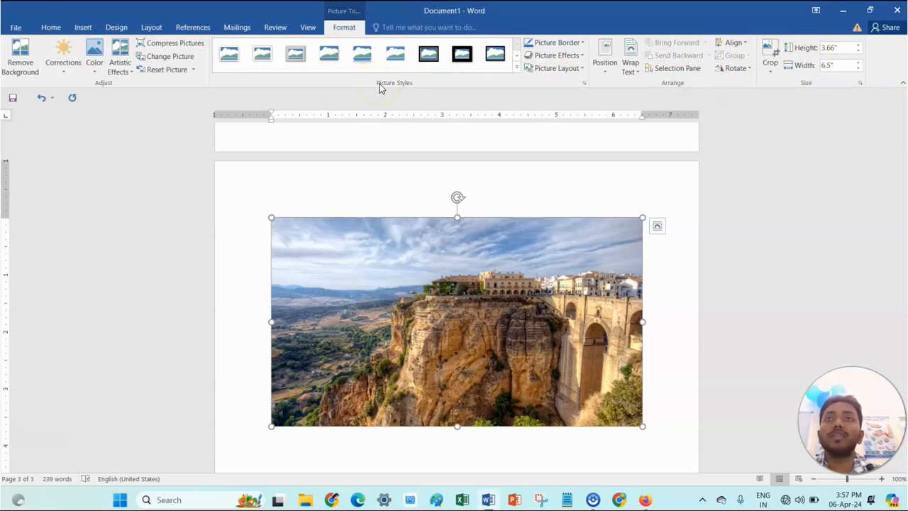
{"action": "left_click", "coordinate": [83, 29]}
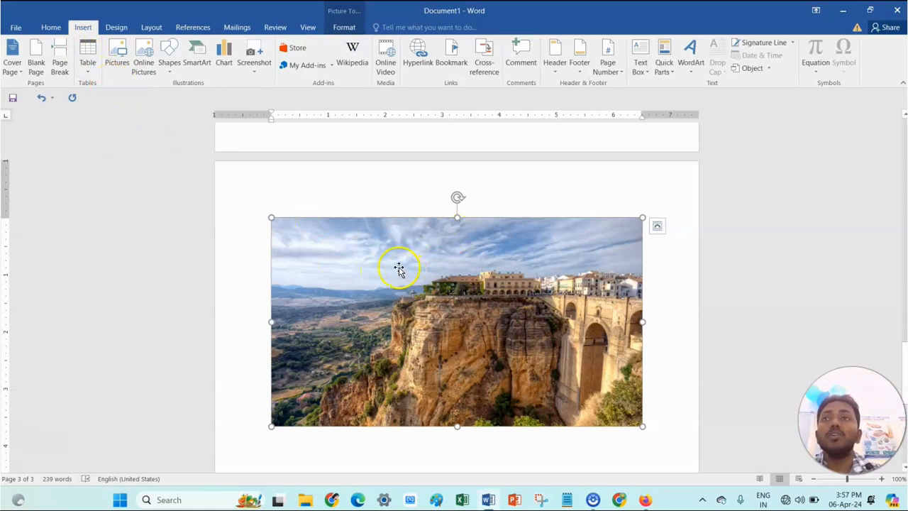
{"action": "left_click", "coordinate": [118, 71]}
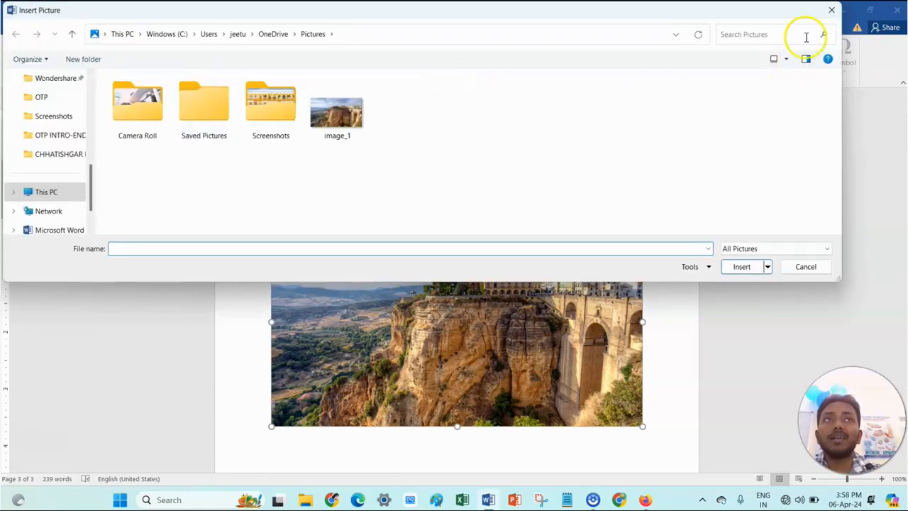
{"action": "left_click", "coordinate": [831, 10]}
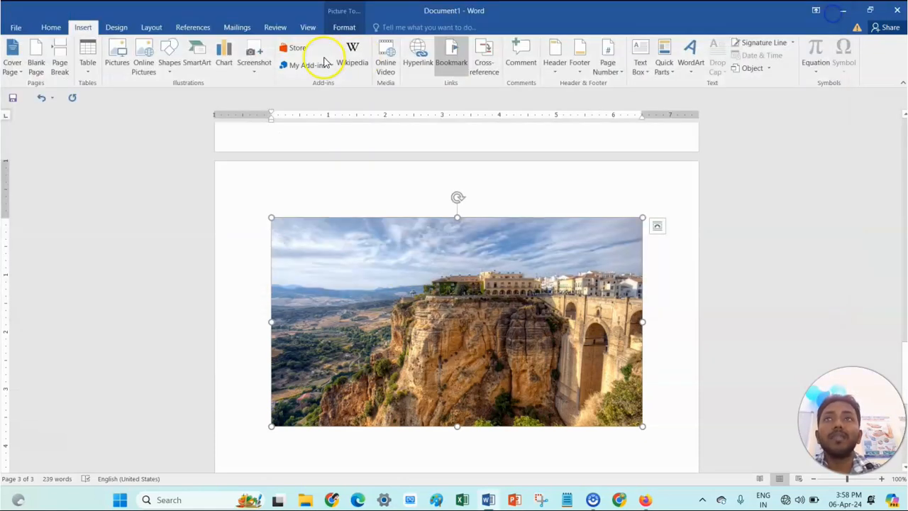
Try to insert an online picture, retry loading it, and close the online pictures window
{"action": "left_click", "coordinate": [155, 79]}
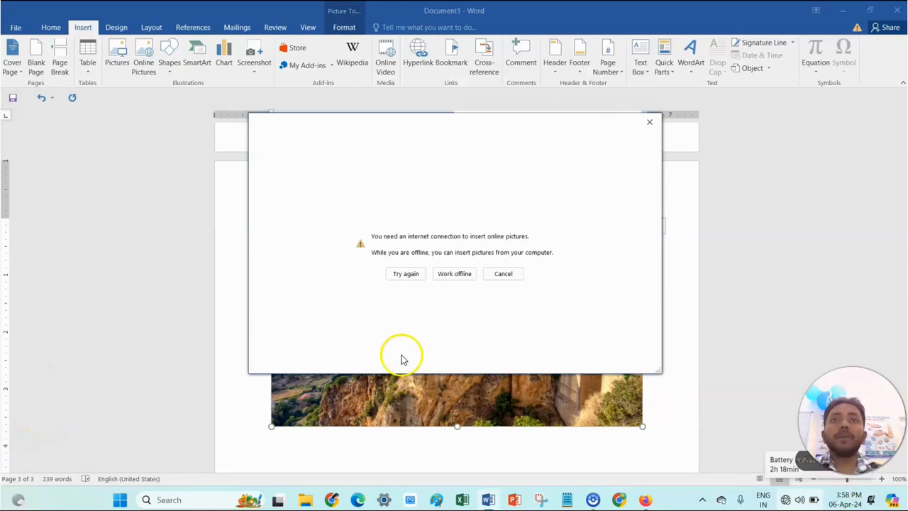
{"action": "left_click", "coordinate": [409, 278]}
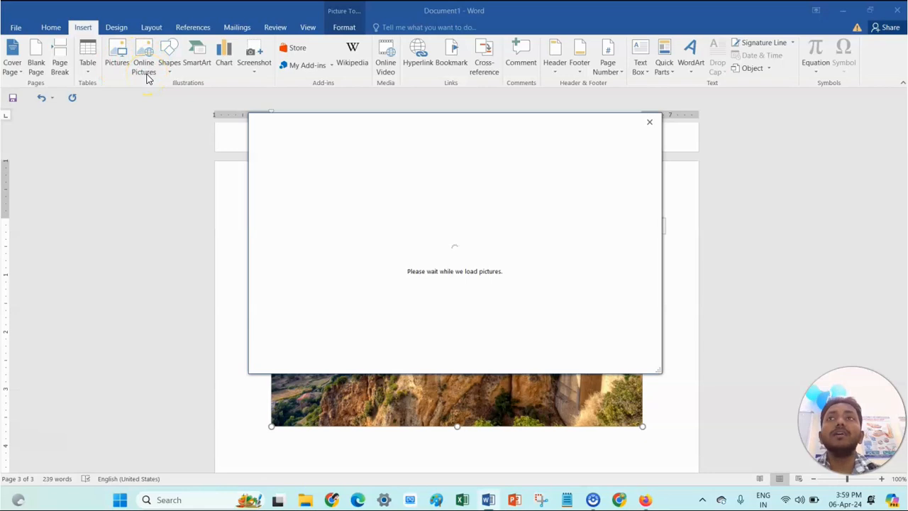
{"action": "left_click", "coordinate": [649, 122]}
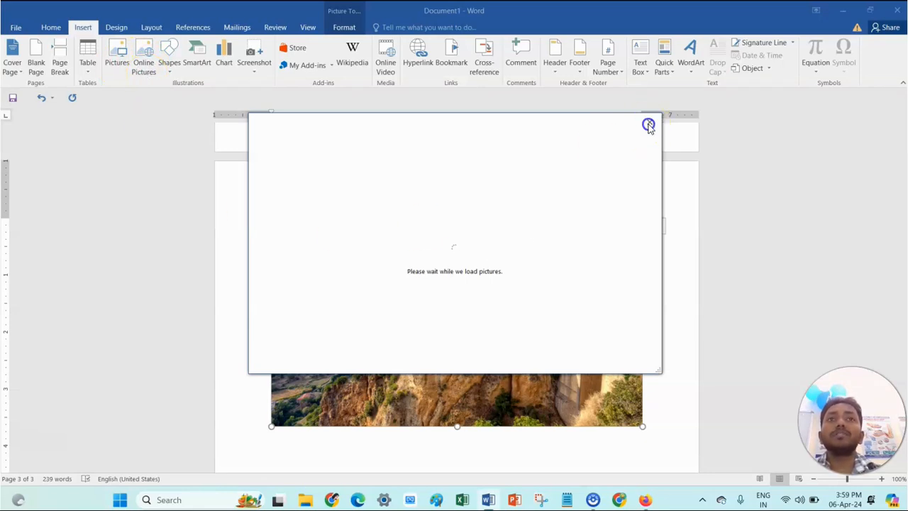
Draw a text box about 1.09" high and 2.92" wide in the empty space below the table and enter the text "Amdjjedf"
{"action": "left_click", "coordinate": [171, 74]}
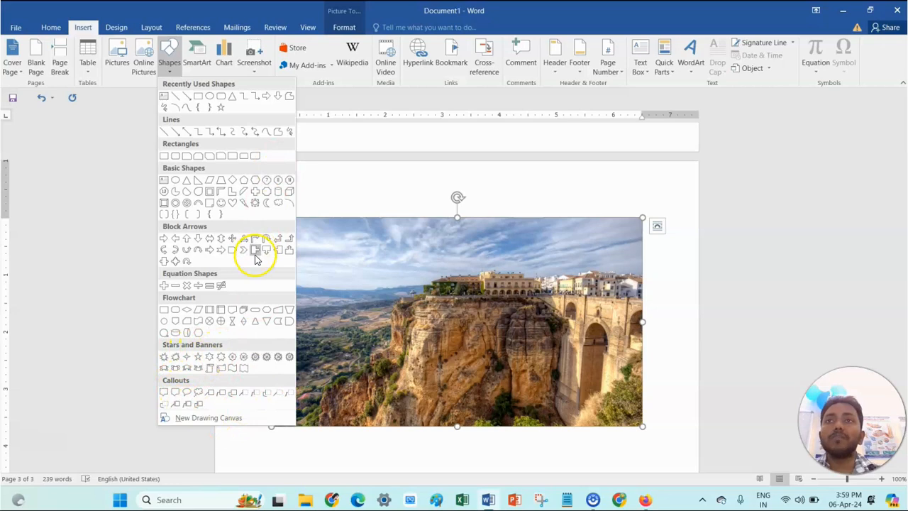
{"action": "left_click", "coordinate": [657, 348]}
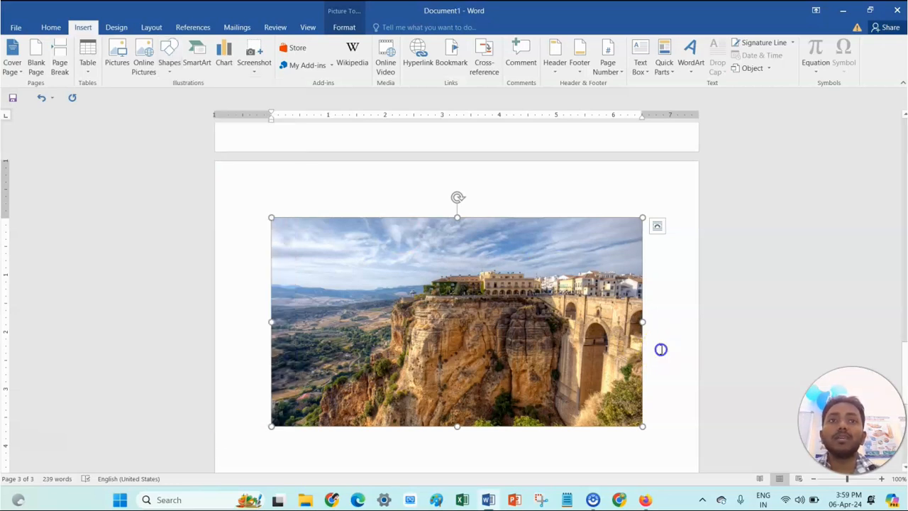
{"action": "scroll", "coordinate": [660, 349], "scroll_direction": "down", "scroll_amount": 1}
{"action": "scroll", "coordinate": [661, 350], "scroll_direction": "down", "scroll_amount": 2}
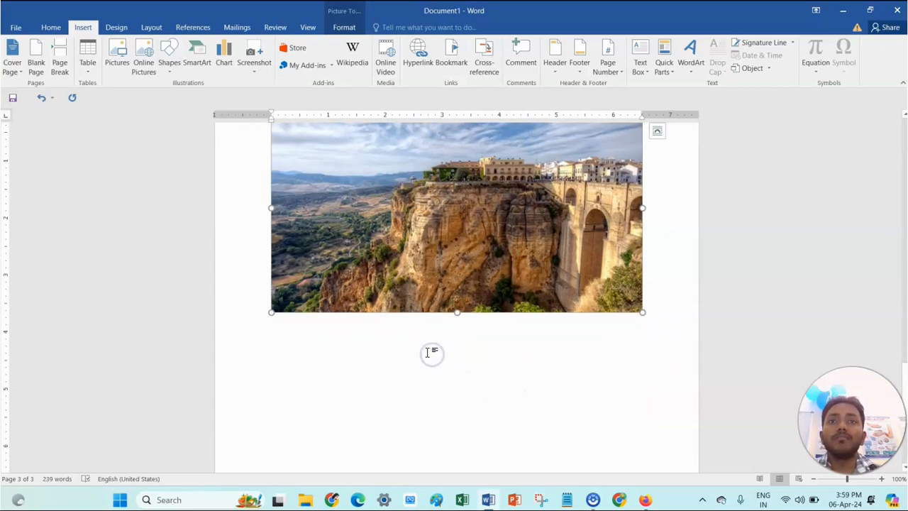
{"action": "scroll", "coordinate": [622, 391], "scroll_direction": "up", "scroll_amount": 12}
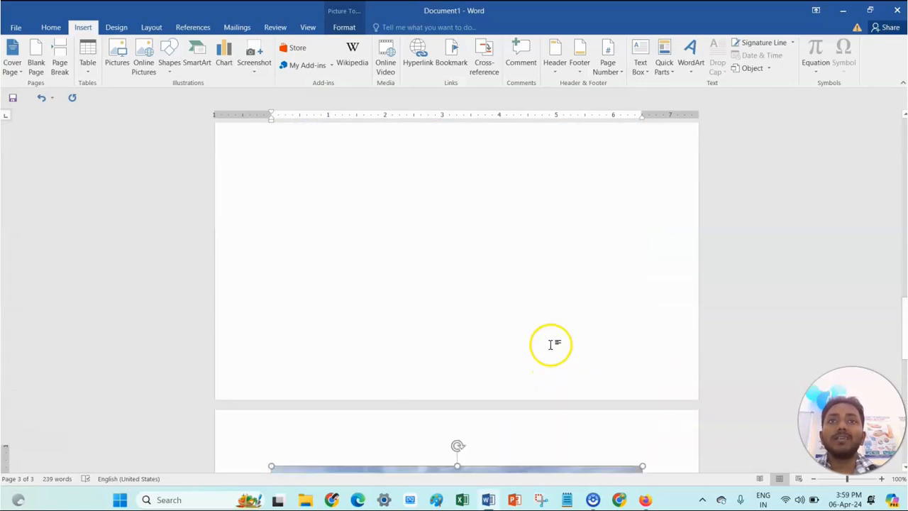
{"action": "scroll", "coordinate": [492, 302], "scroll_direction": "up", "scroll_amount": 2}
{"action": "left_click", "coordinate": [312, 347]}
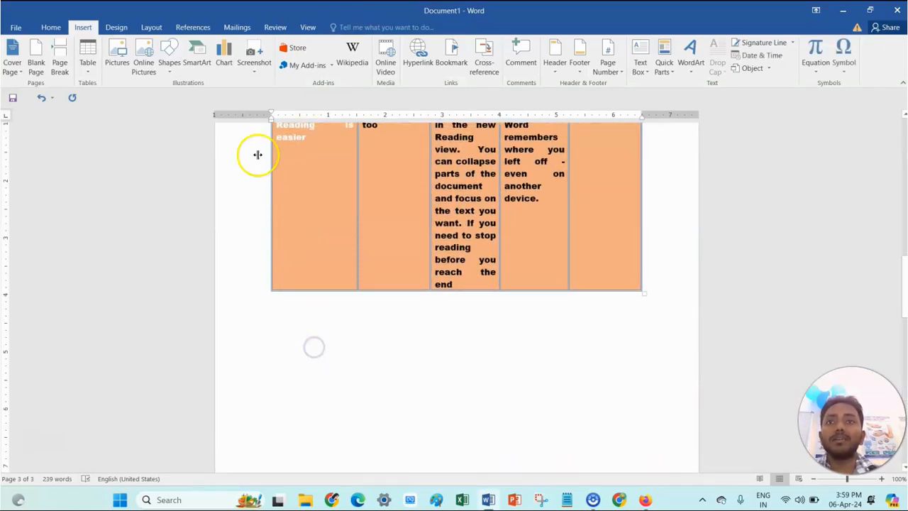
{"action": "left_click", "coordinate": [170, 67]}
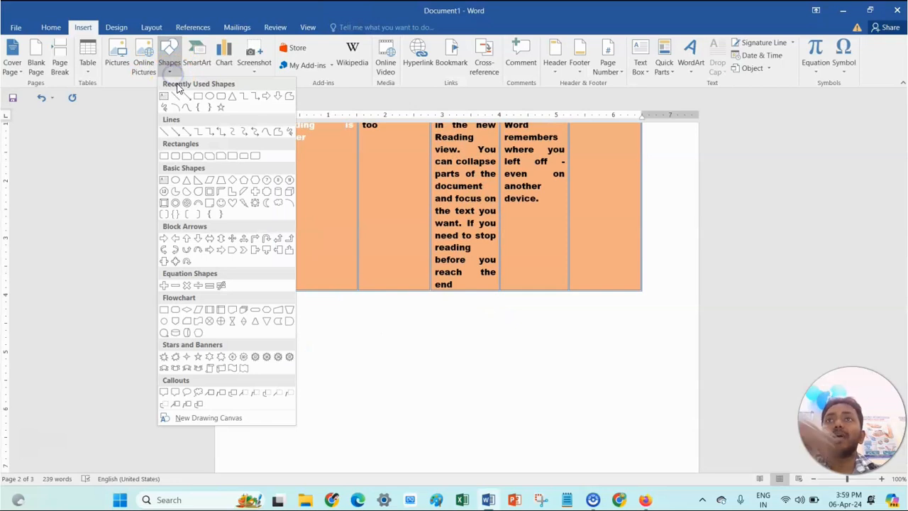
{"action": "left_click", "coordinate": [164, 96]}
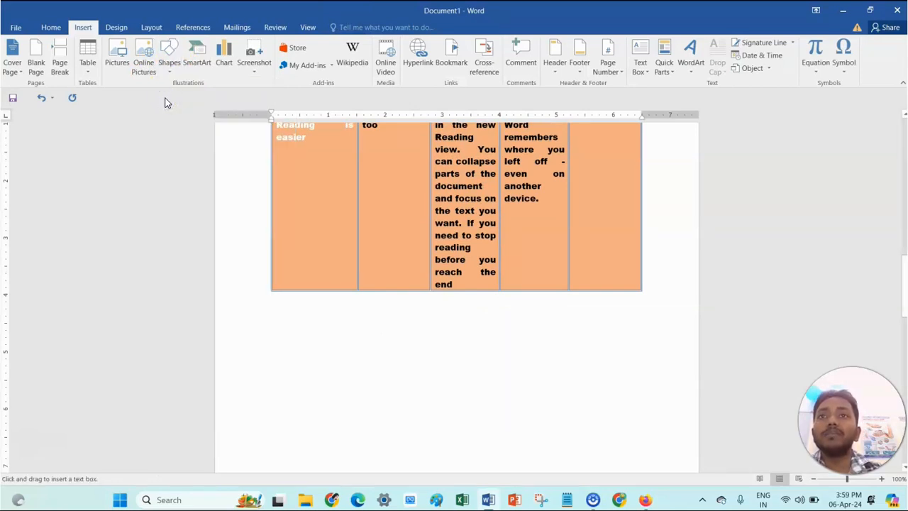
{"action": "mouse_move", "coordinate": [292, 317]}
{"action": "left_mouse_down"}
{"action": "mouse_move", "coordinate": [365, 357]}
{"action": "mouse_move", "coordinate": [459, 379]}
{"action": "left_mouse_up"}
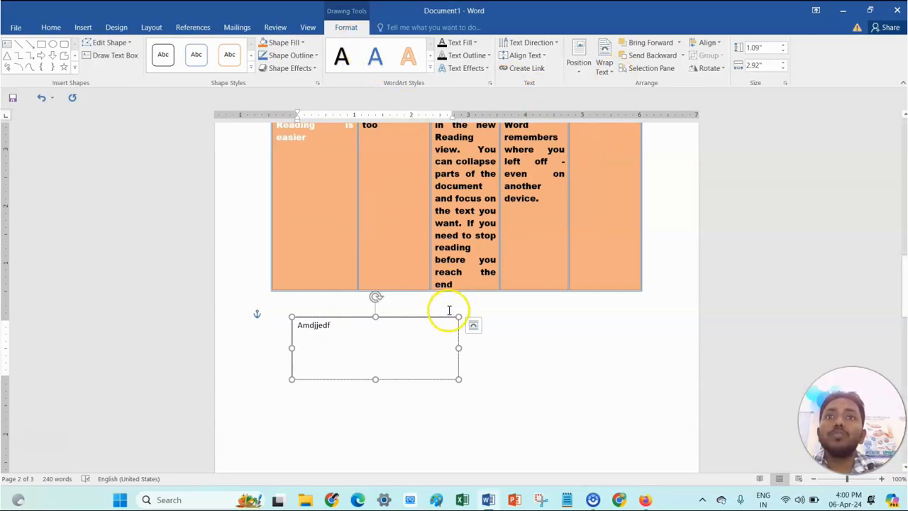
Draw a horizontal double-headed arrow line just below the text box
{"action": "left_click", "coordinate": [83, 27]}
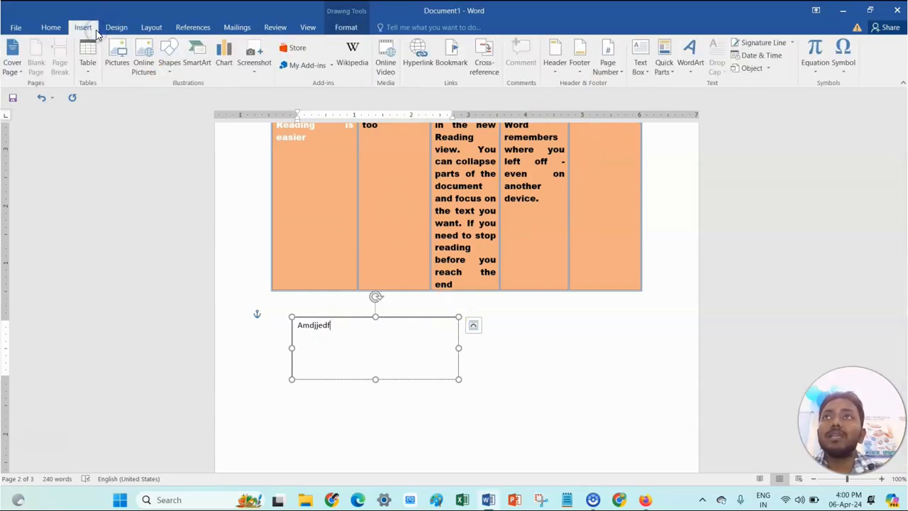
{"action": "left_click", "coordinate": [180, 74]}
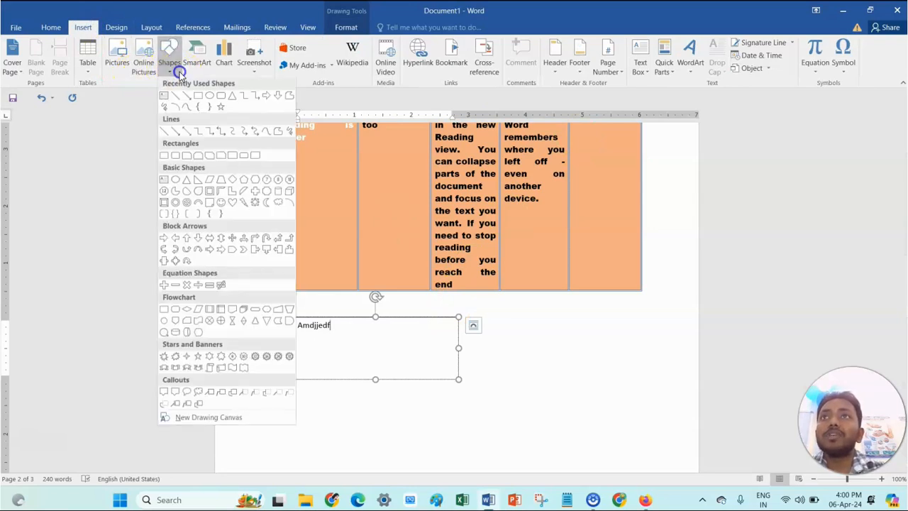
{"action": "left_click", "coordinate": [197, 131]}
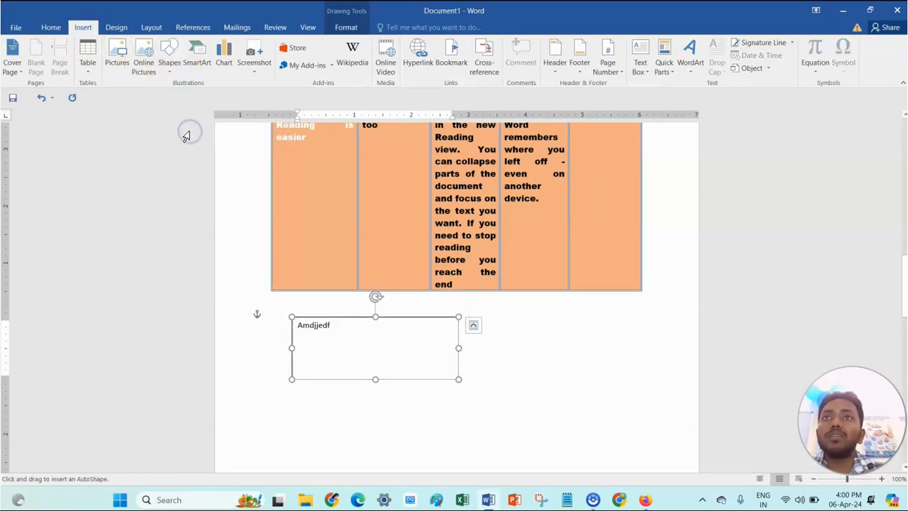
{"action": "left_click_drag", "start_coordinate": [351, 400], "coordinate": [469, 400]}
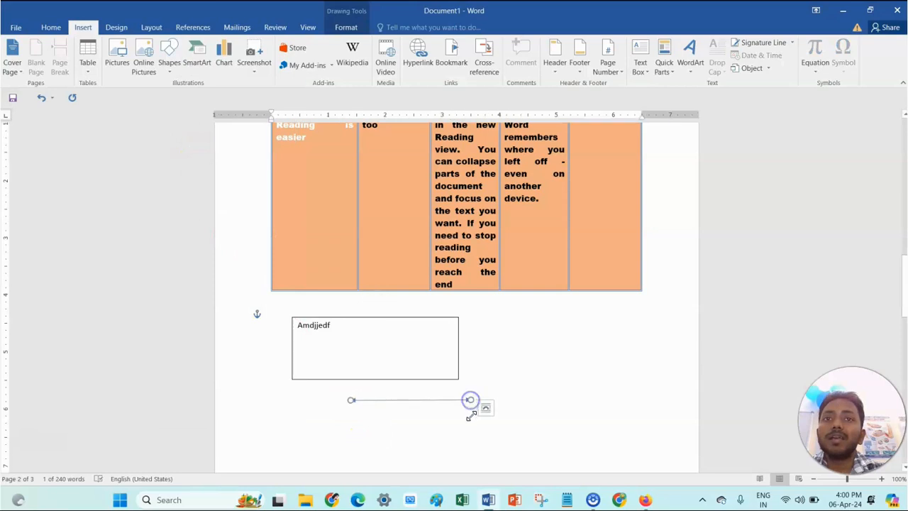
Draw a rectangle about 1.16" high and 1.09" wide in the empty space beside the text box
{"action": "left_click", "coordinate": [84, 28]}
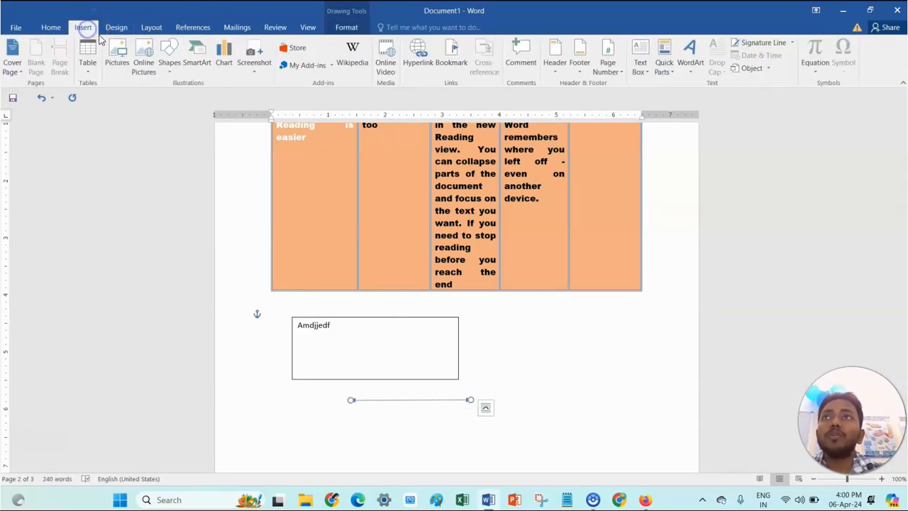
{"action": "left_click", "coordinate": [169, 63]}
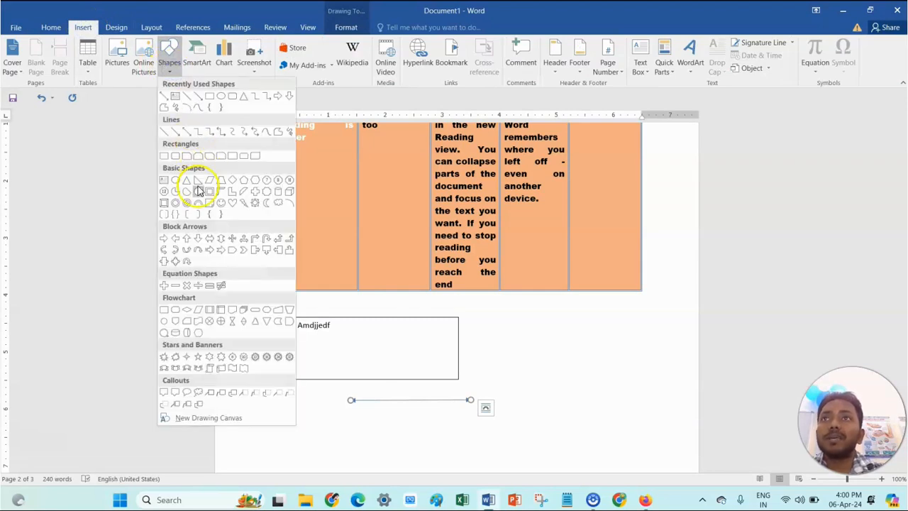
{"action": "left_click", "coordinate": [165, 156]}
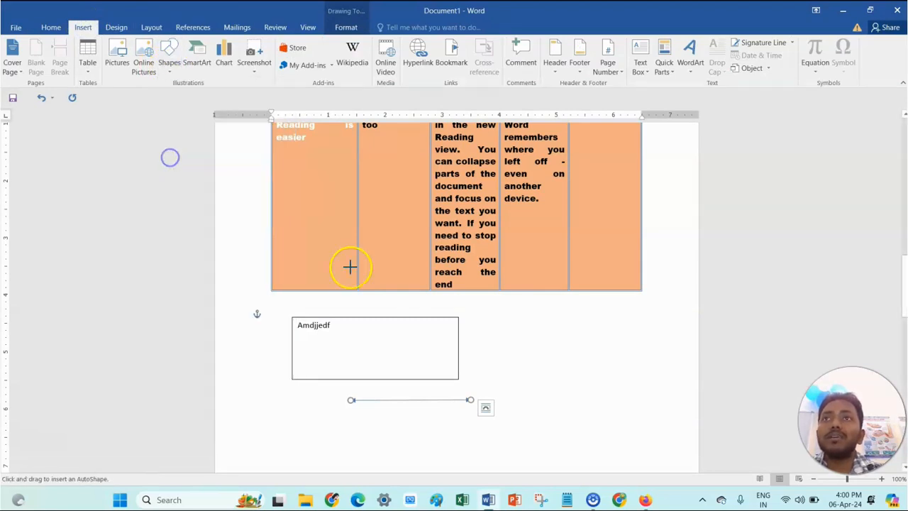
{"action": "left_click_drag", "start_coordinate": [535, 345], "coordinate": [598, 411]}
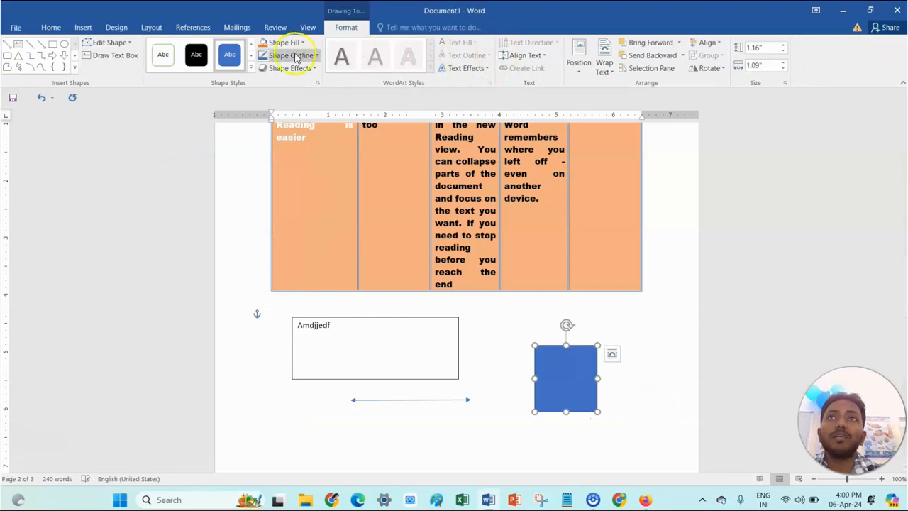
Insert a new drawing canvas below the table
{"action": "left_click", "coordinate": [88, 32]}
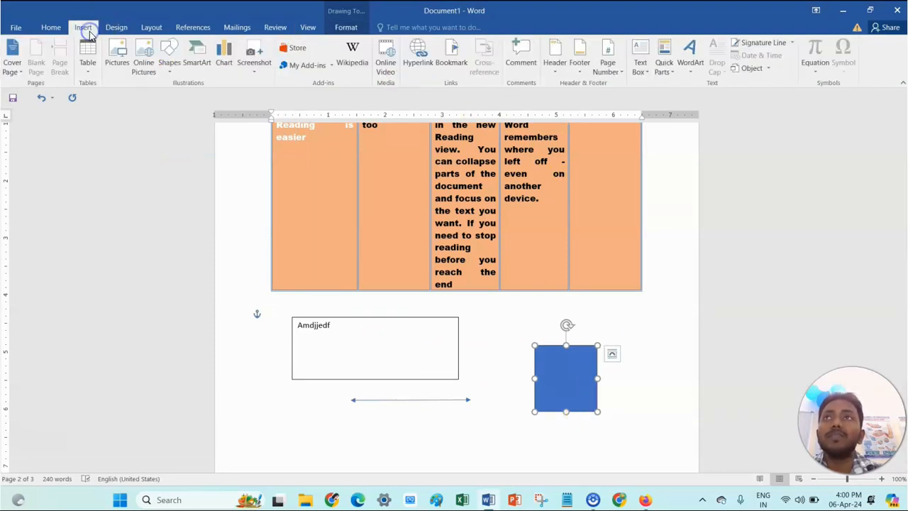
{"action": "left_click", "coordinate": [170, 68]}
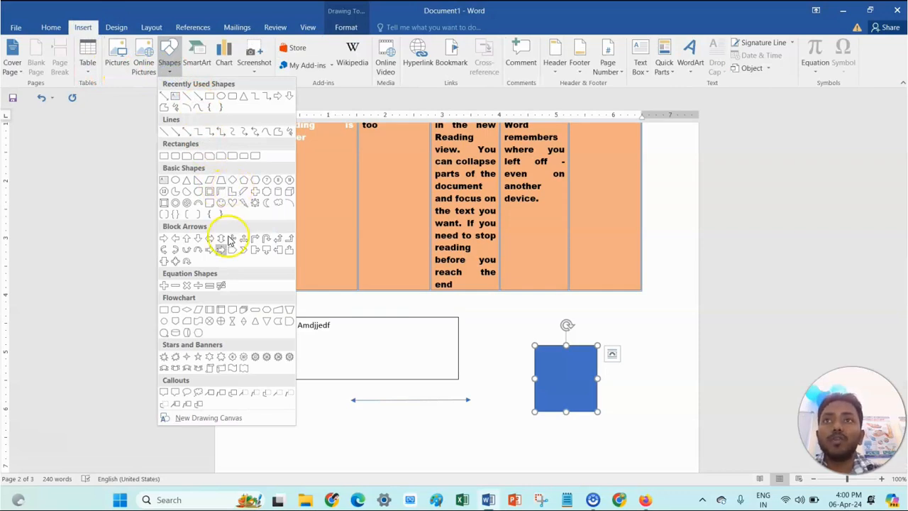
{"action": "left_click", "coordinate": [217, 418]}
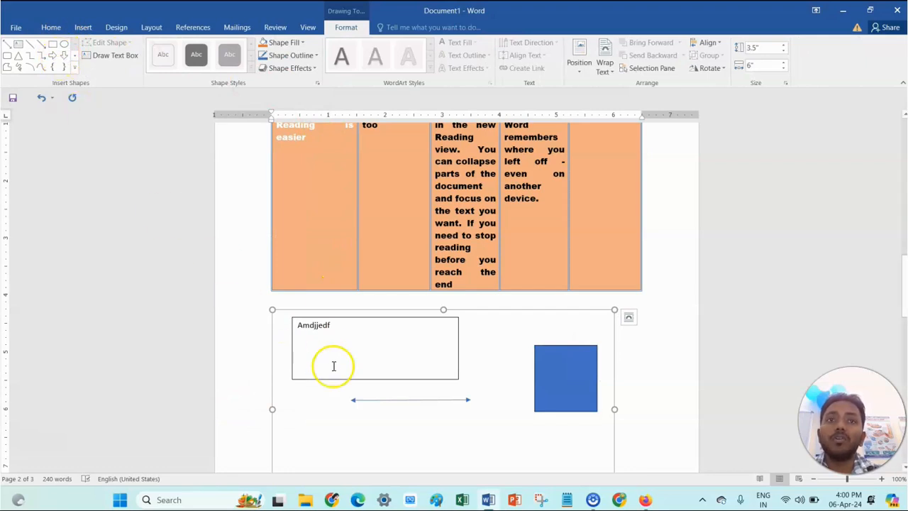
Insert a Multidirectional Cycle SmartArt graphic from the Cycle category
{"action": "left_click", "coordinate": [84, 26]}
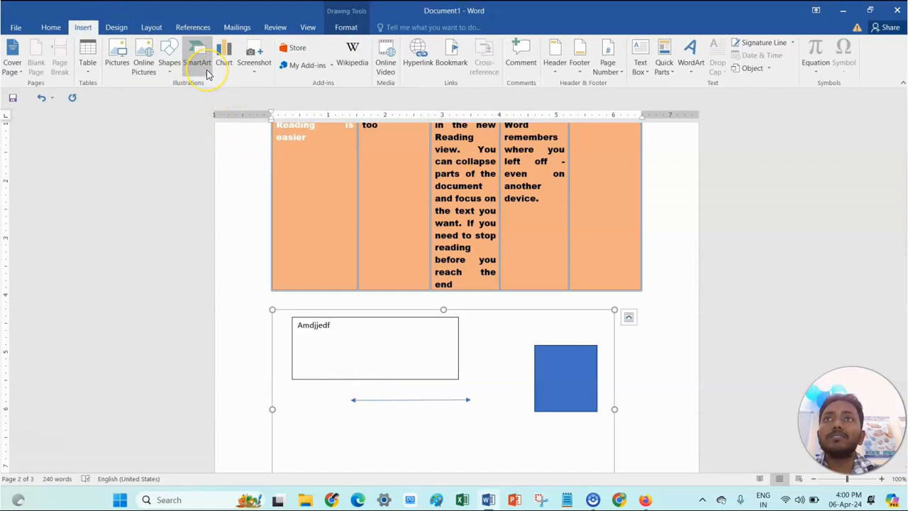
{"action": "left_click", "coordinate": [206, 70]}
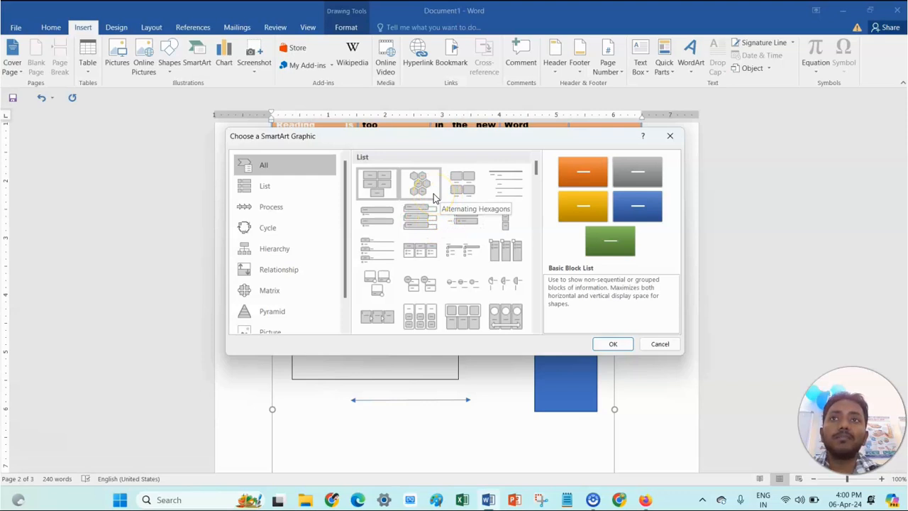
{"action": "left_click", "coordinate": [265, 228]}
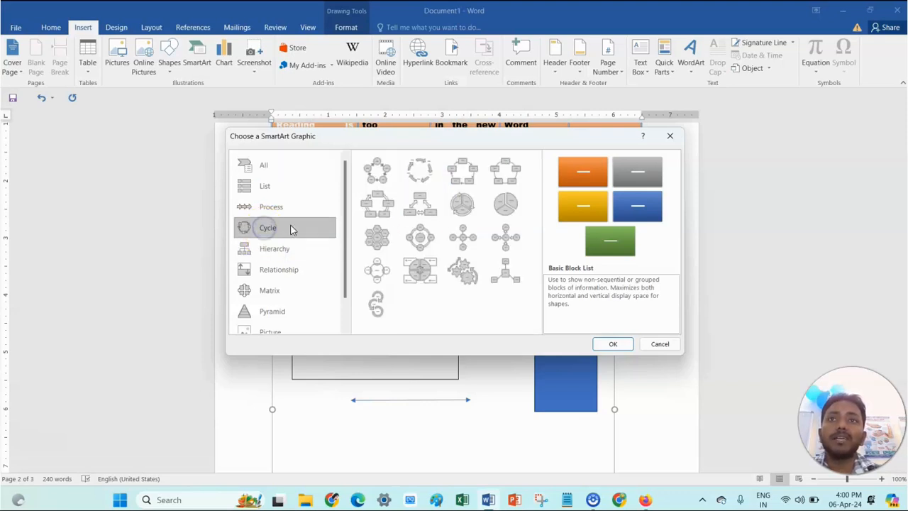
{"action": "left_click", "coordinate": [424, 207]}
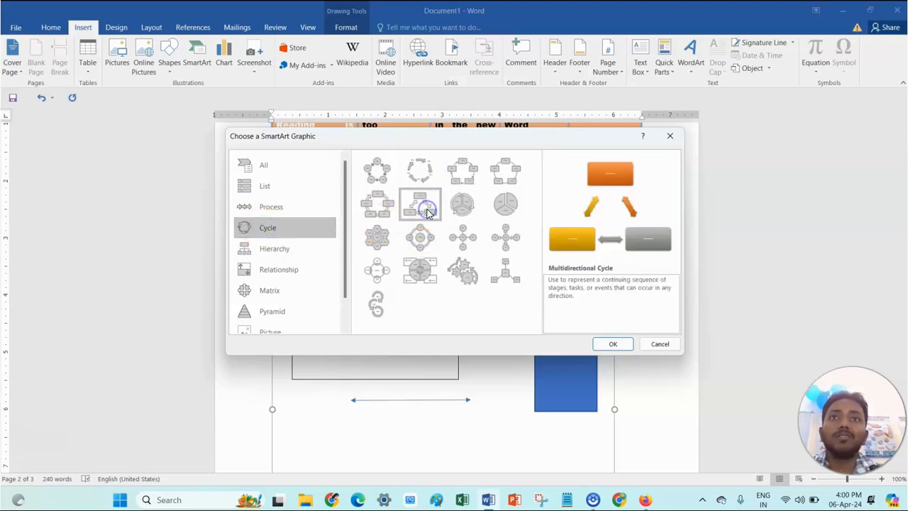
{"action": "left_click", "coordinate": [613, 344]}
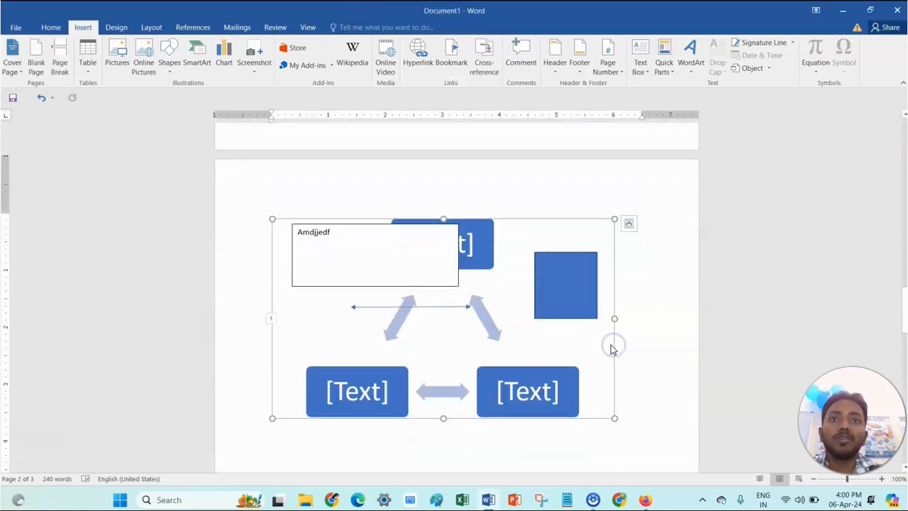
Delete the "Amdjjedf" text box that overlaps the SmartArt graphic
{"action": "left_click", "coordinate": [392, 254]}
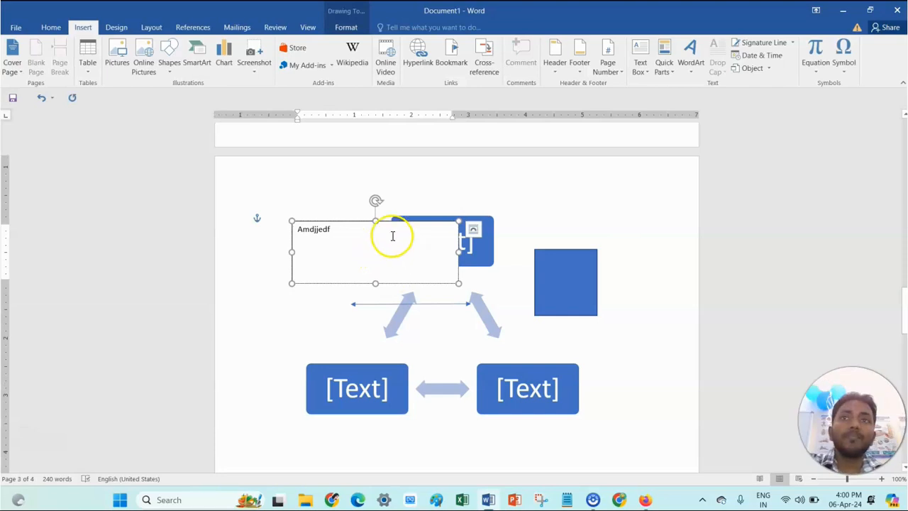
{"action": "left_click", "coordinate": [292, 222]}
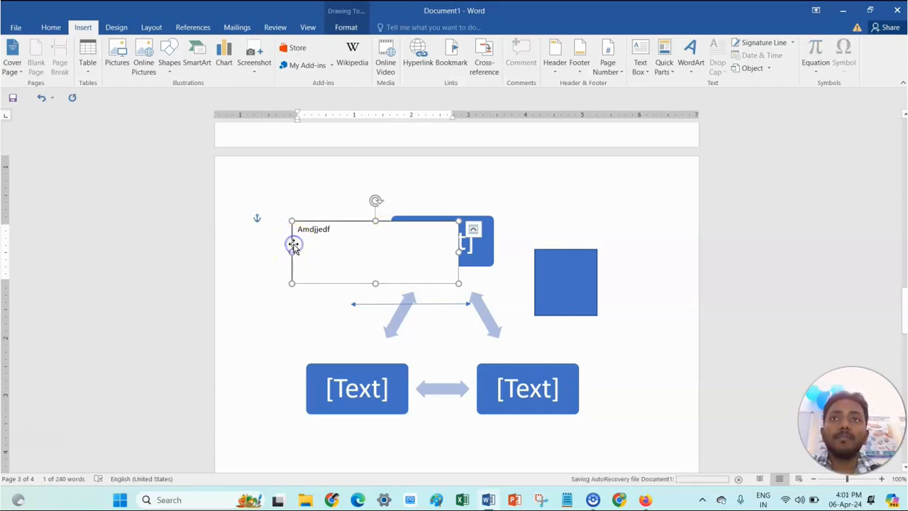
{"action": "key", "text": "Delete"}
Enter the text "r" in the top box of the cycle graphic and add a new bullet after it
{"action": "left_click", "coordinate": [446, 243]}
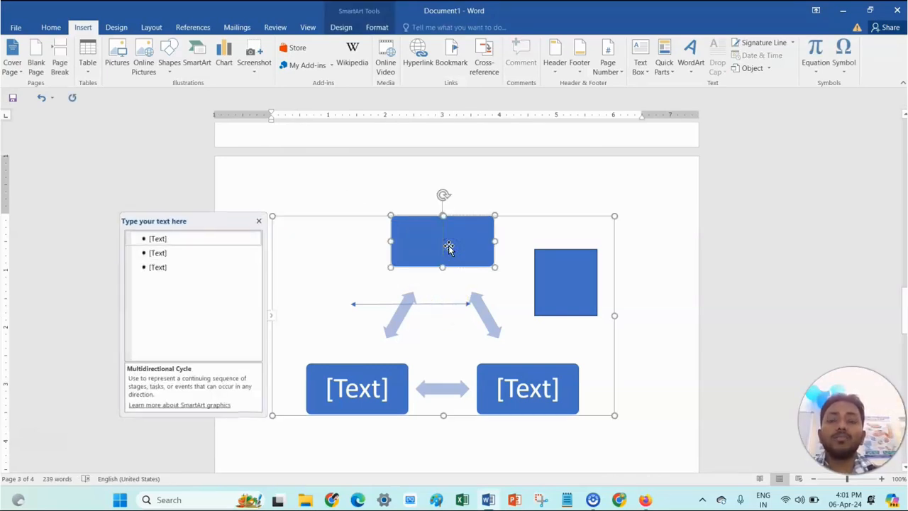
{"action": "left_click", "coordinate": [176, 239]}
{"action": "type", "text": "r"}
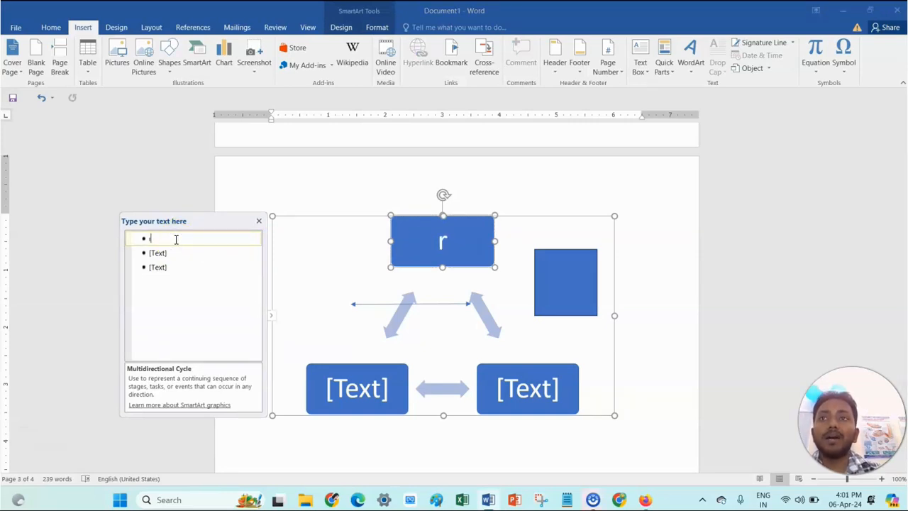
{"action": "key", "text": "Return"}
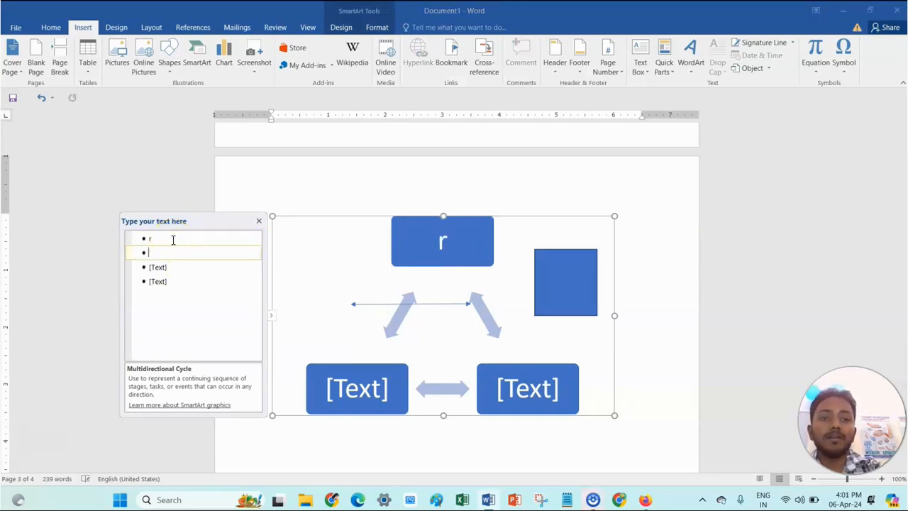
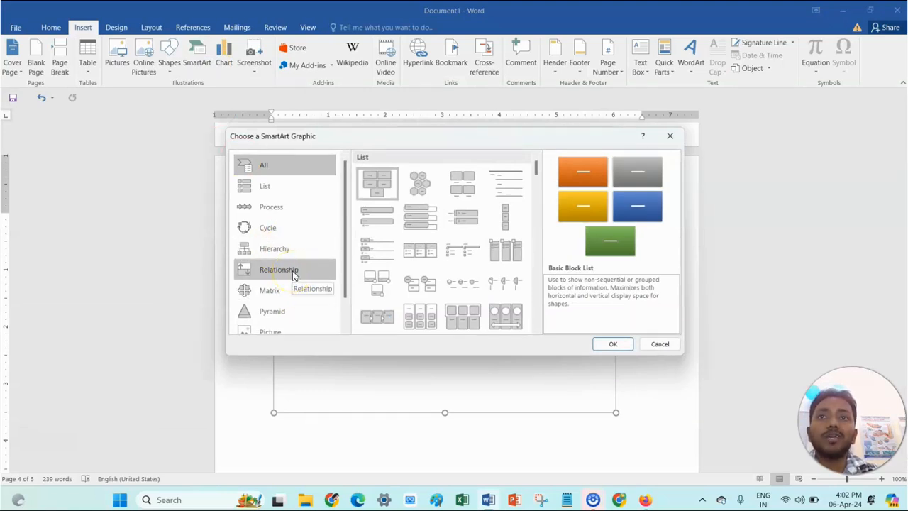
Browse the SmartArt categories, insert a Basic Block List graphic, and select its first block
{"action": "scroll", "coordinate": [285, 302], "scroll_direction": "down", "scroll_amount": 2}
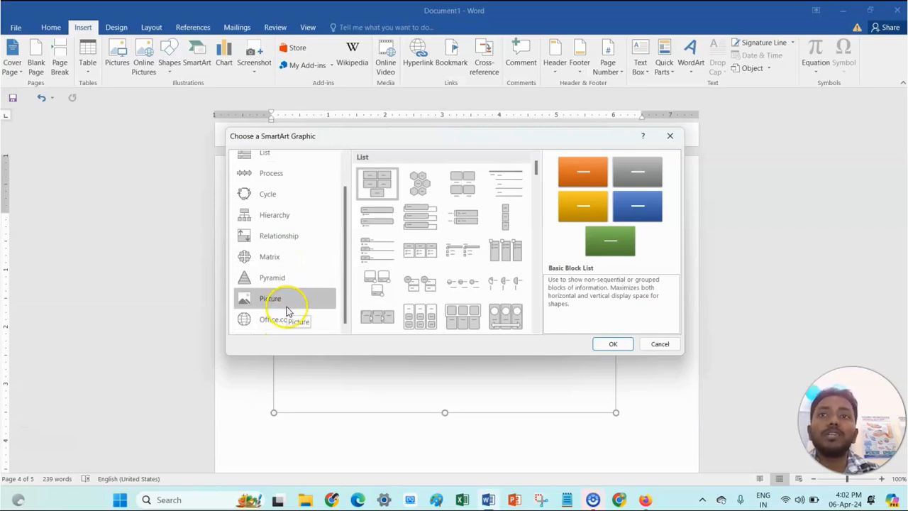
{"action": "scroll", "coordinate": [285, 310], "scroll_direction": "up", "scroll_amount": 2}
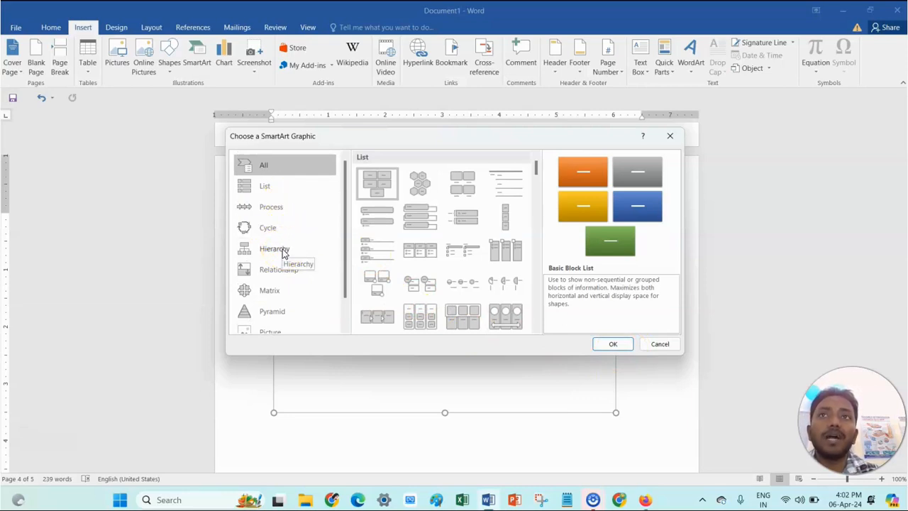
{"action": "scroll", "coordinate": [285, 254], "scroll_direction": "down", "scroll_amount": 1}
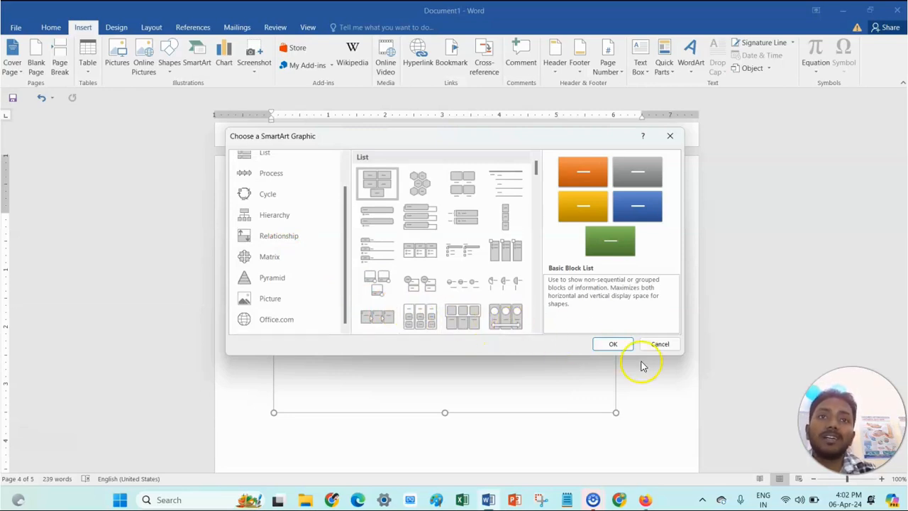
{"action": "left_click", "coordinate": [614, 344]}
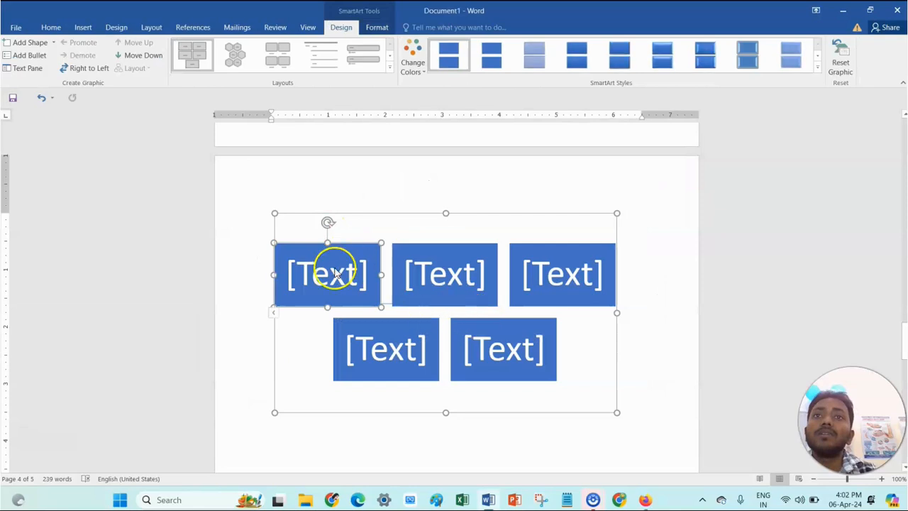
{"action": "left_click", "coordinate": [334, 269]}
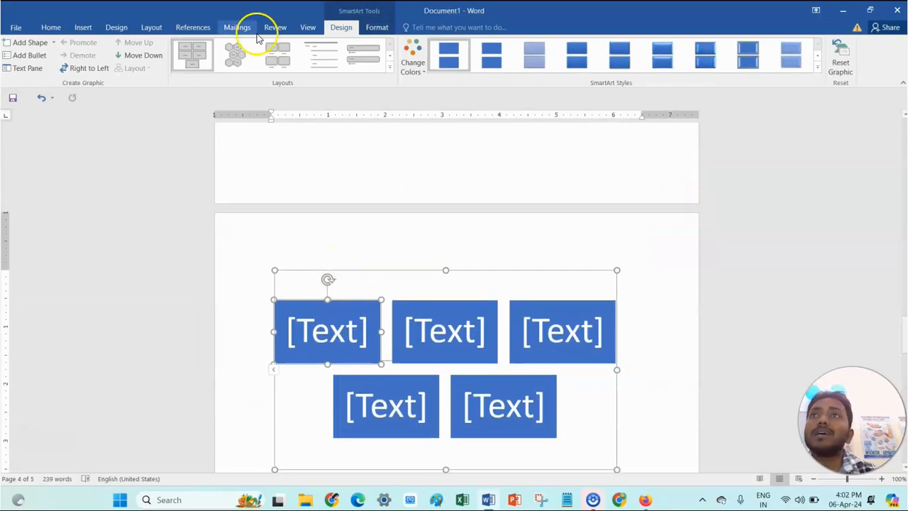
Insert a Line chart in place of the selected SmartArt graphic
{"action": "left_click", "coordinate": [85, 27]}
{"action": "left_click", "coordinate": [224, 62]}
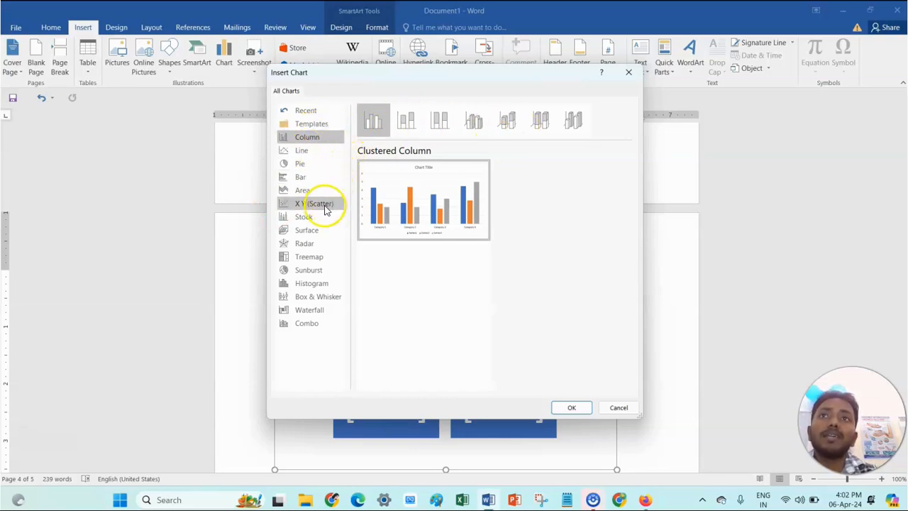
{"action": "left_click", "coordinate": [305, 154]}
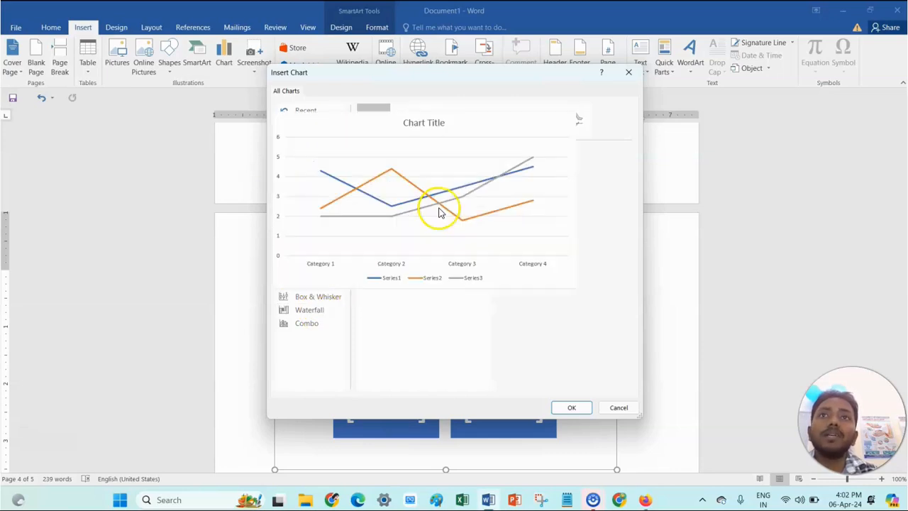
{"action": "left_click", "coordinate": [572, 407]}
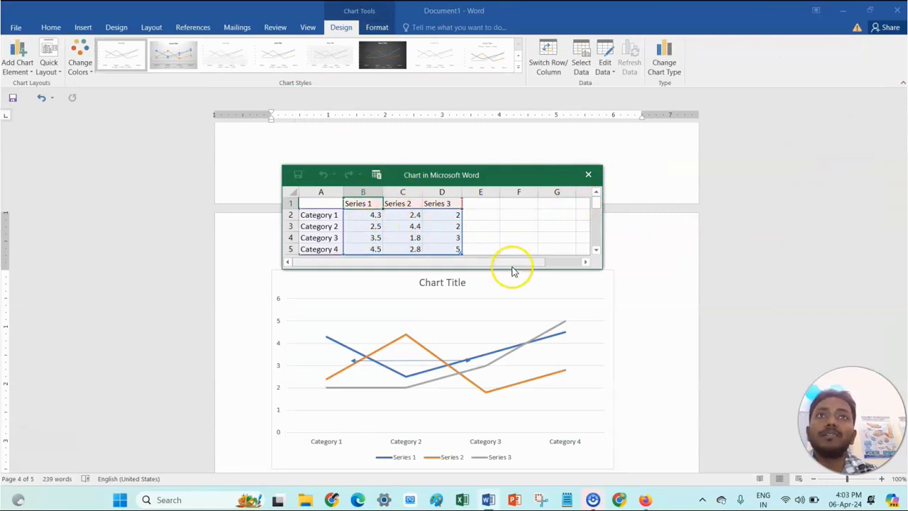
Select the Series 2 value for Category 2 and move the chart's data sheet window clear of the chart
{"action": "left_click", "coordinate": [416, 227]}
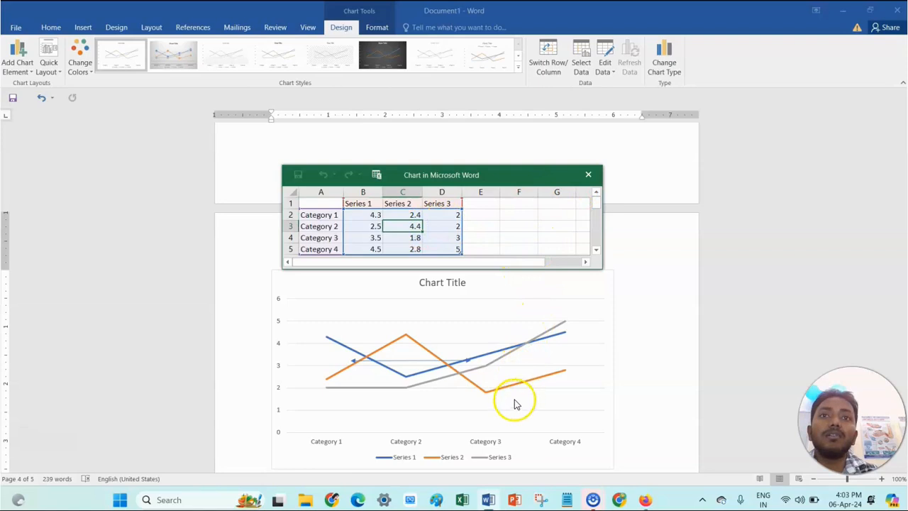
{"action": "left_click", "coordinate": [511, 175]}
{"action": "left_click_drag", "start_coordinate": [511, 175], "coordinate": [507, 113]}
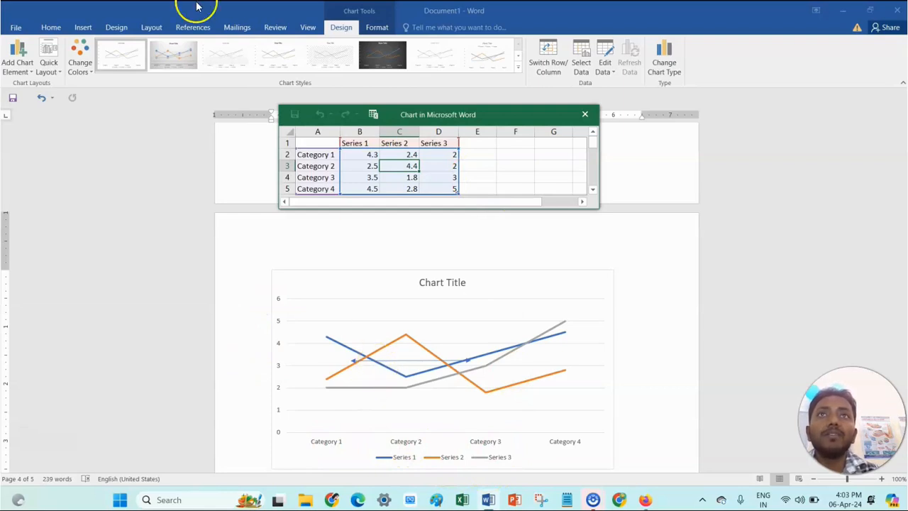
Open the chart type choices for the line chart and preview the Pie, Bar and Area types
{"action": "left_click", "coordinate": [85, 29]}
{"action": "left_click", "coordinate": [83, 29]}
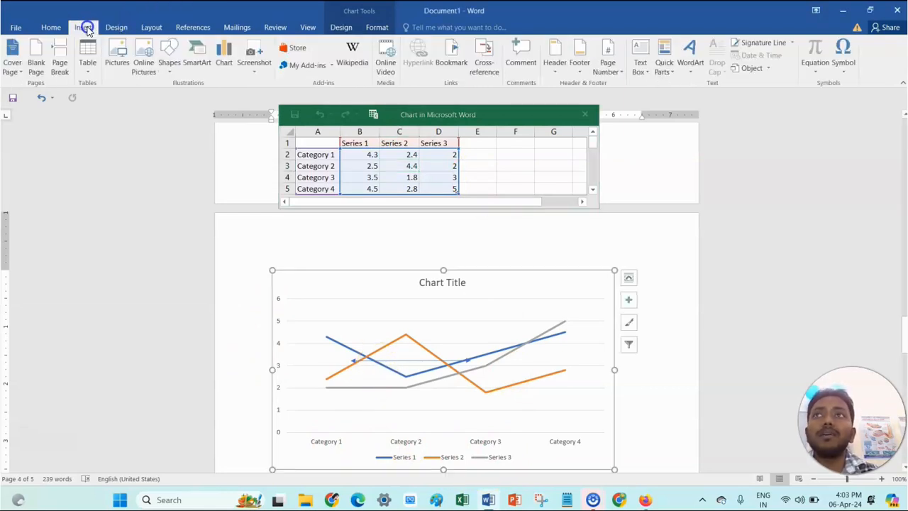
{"action": "left_click", "coordinate": [228, 73]}
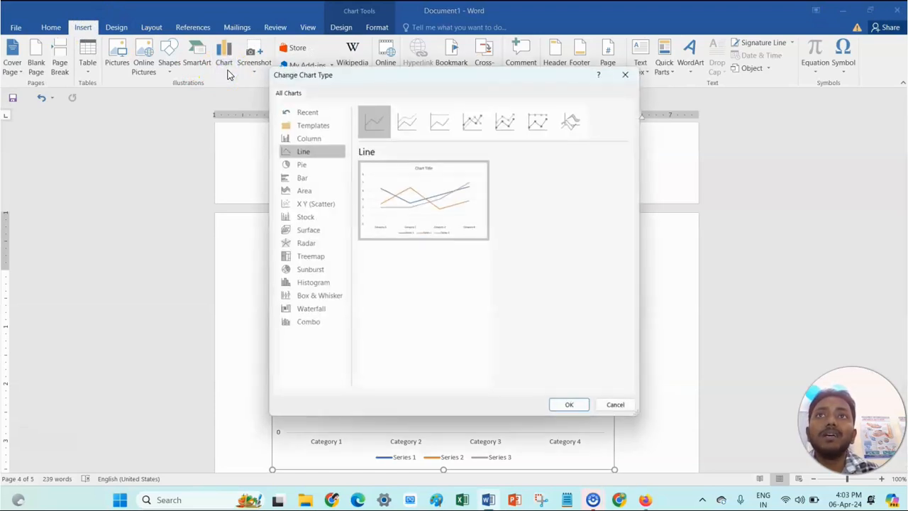
{"action": "left_click", "coordinate": [312, 164]}
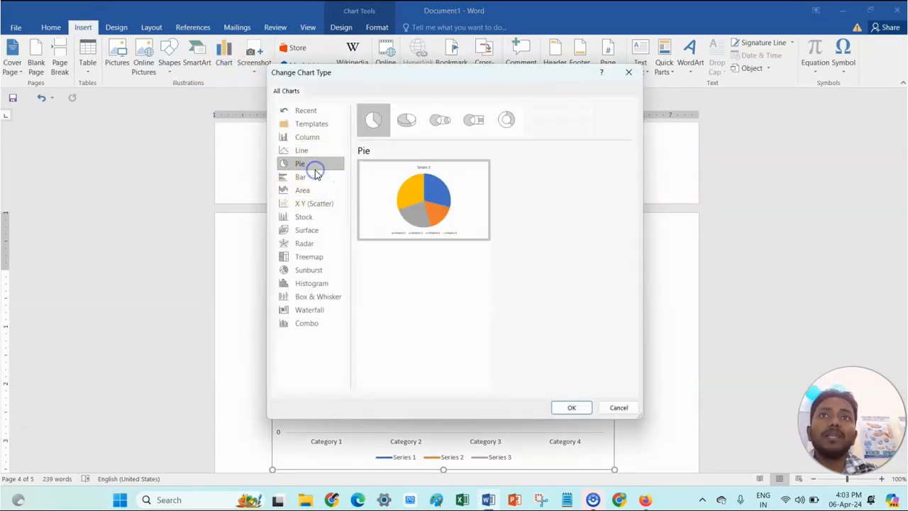
{"action": "mouse_move", "coordinate": [413, 196]}
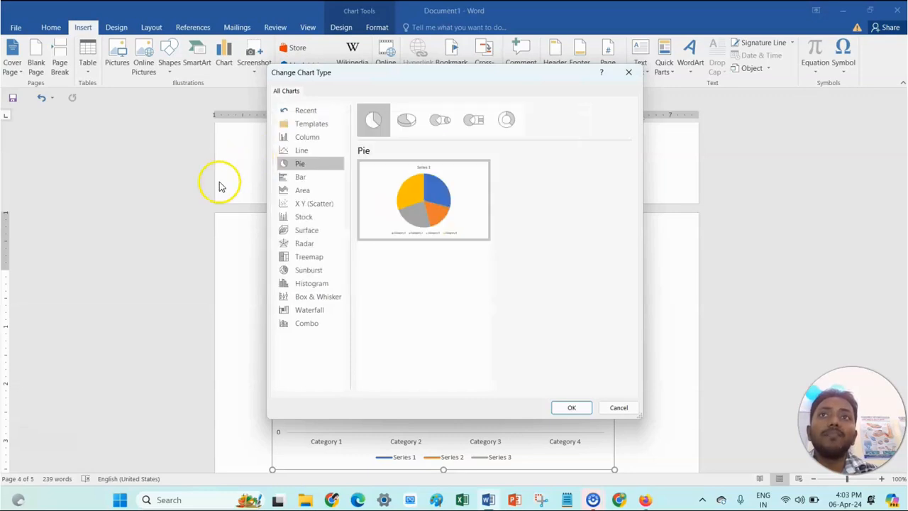
{"action": "left_click", "coordinate": [305, 179]}
{"action": "mouse_move", "coordinate": [401, 192]}
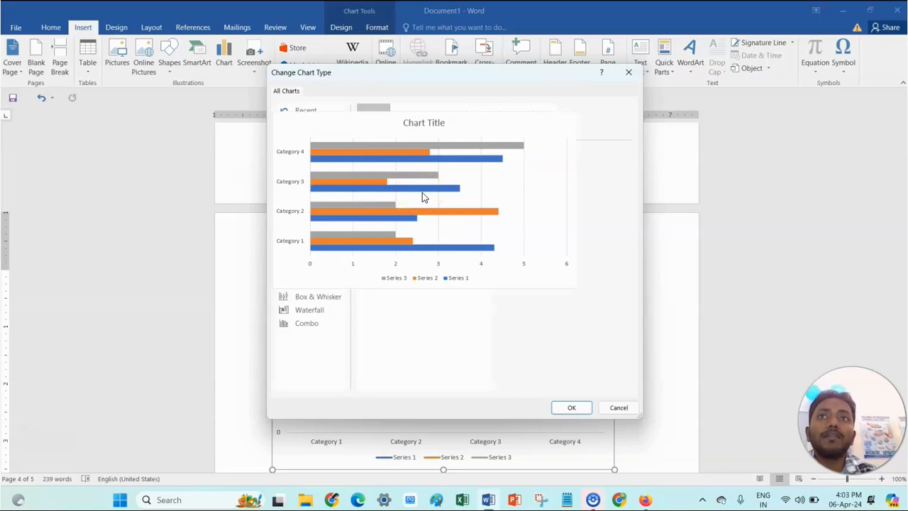
{"action": "left_click", "coordinate": [313, 191]}
{"action": "mouse_move", "coordinate": [426, 209]}
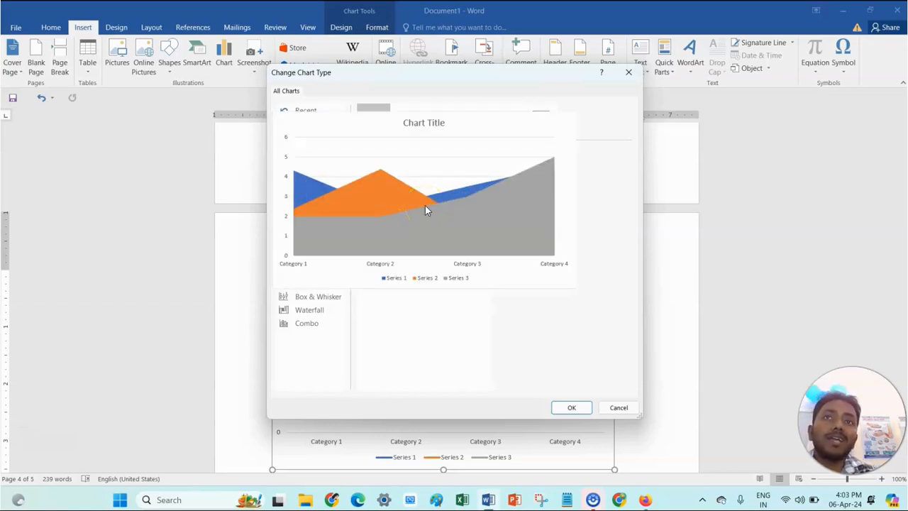
Preview the X Y (Scatter) and Stock types, and change the line chart to a 3-D Surface chart
{"action": "left_click", "coordinate": [313, 205]}
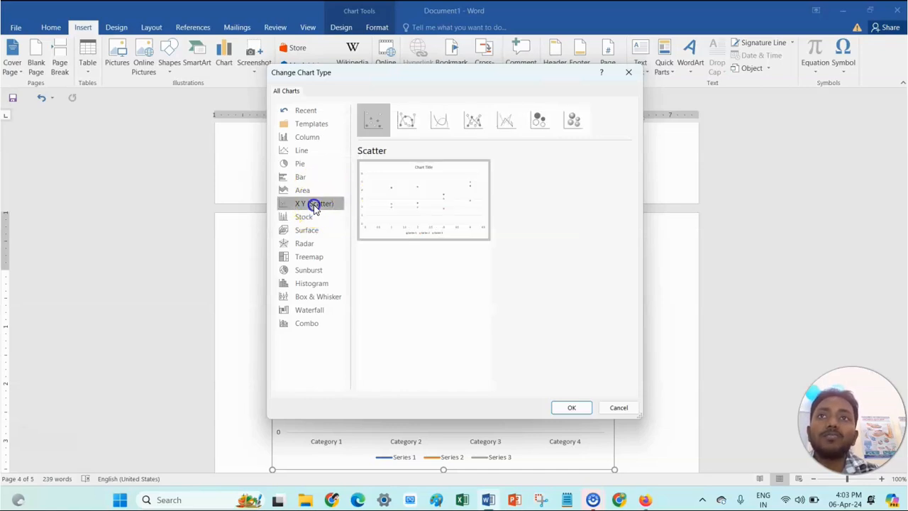
{"action": "mouse_move", "coordinate": [408, 216]}
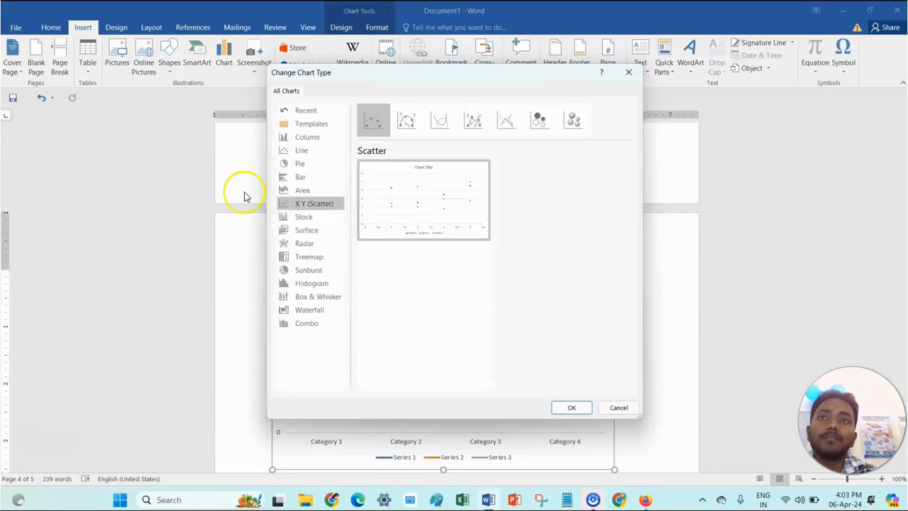
{"action": "left_click", "coordinate": [310, 219]}
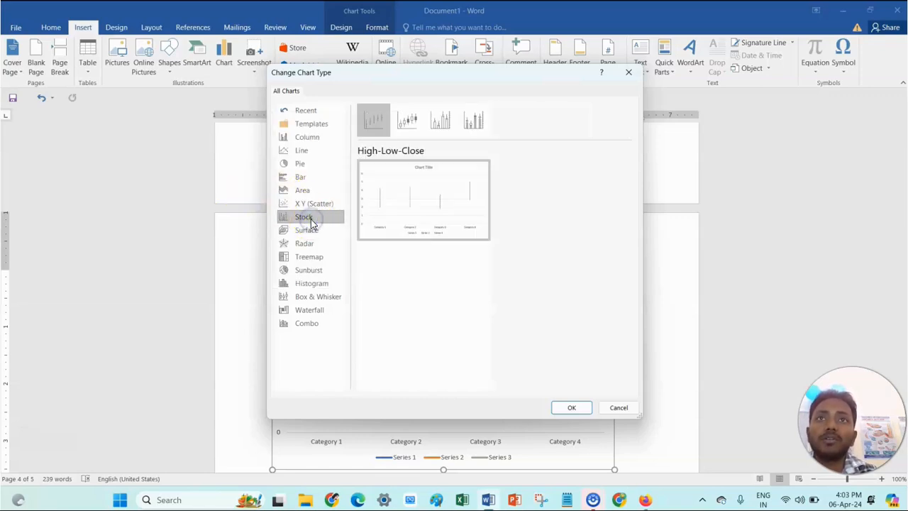
{"action": "mouse_move", "coordinate": [420, 215]}
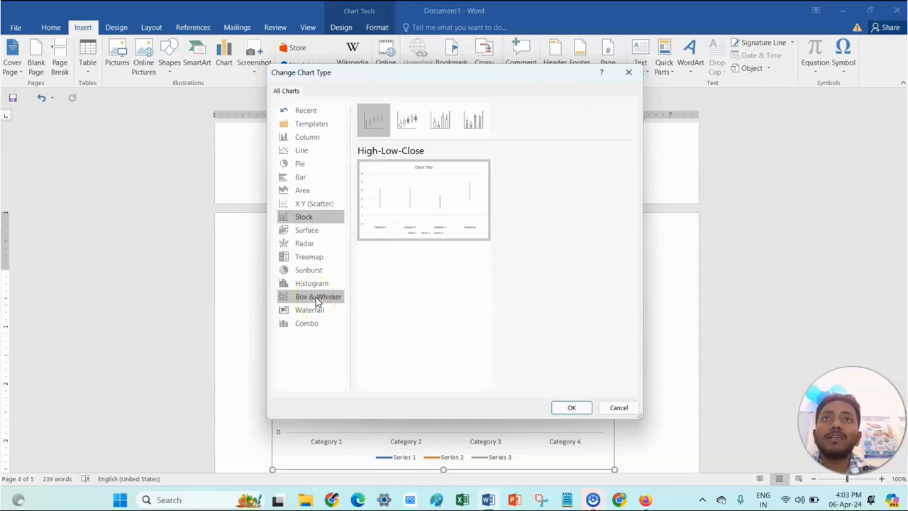
{"action": "left_click", "coordinate": [307, 231]}
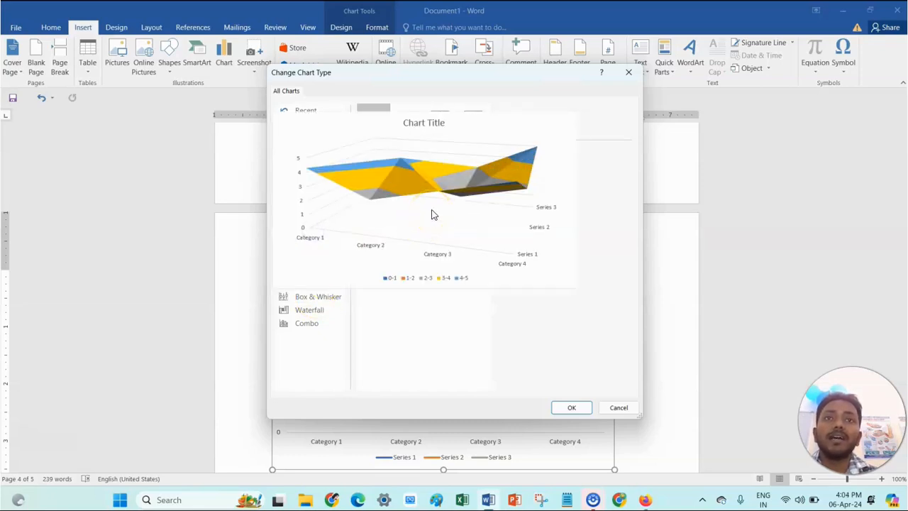
{"action": "left_click", "coordinate": [571, 408]}
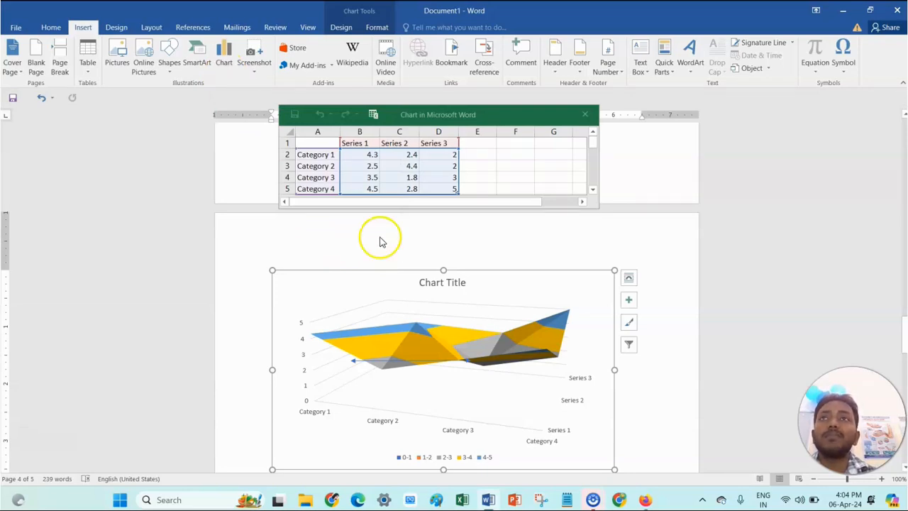
Try to insert a screen clipping into the document and check the available screenshot windows again
{"action": "left_click", "coordinate": [259, 78]}
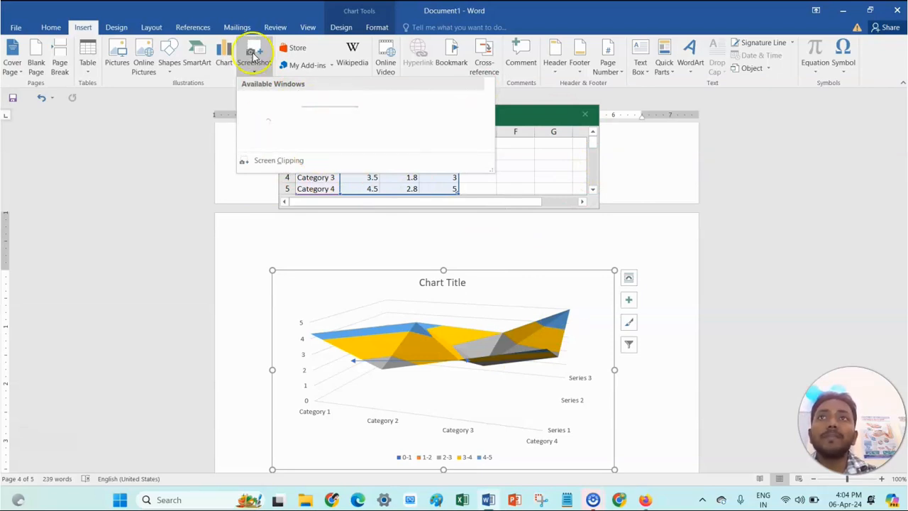
{"action": "left_click", "coordinate": [276, 162]}
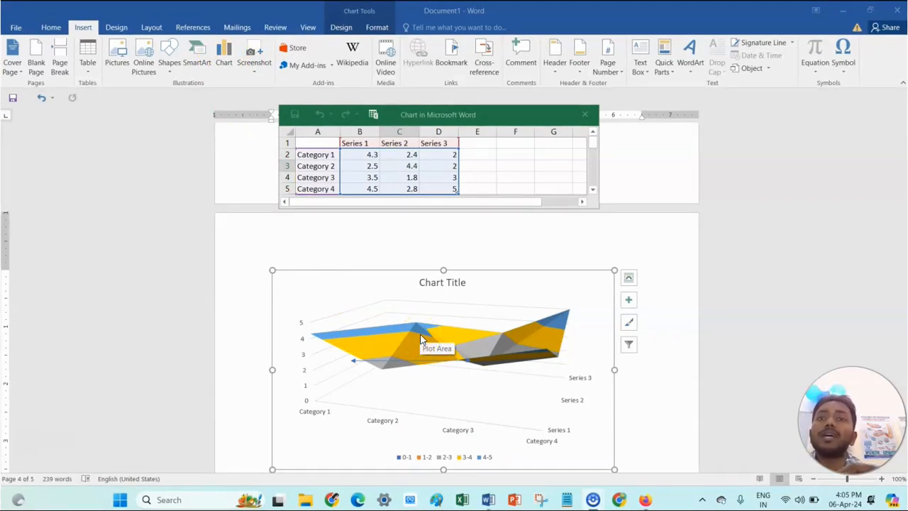
{"action": "left_click", "coordinate": [259, 76]}
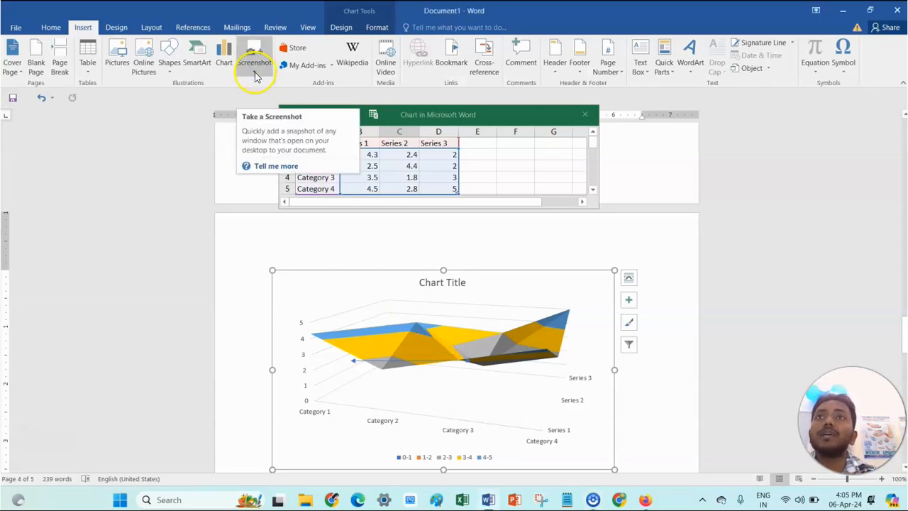
{"action": "left_click", "coordinate": [260, 77]}
{"action": "left_click", "coordinate": [261, 74]}
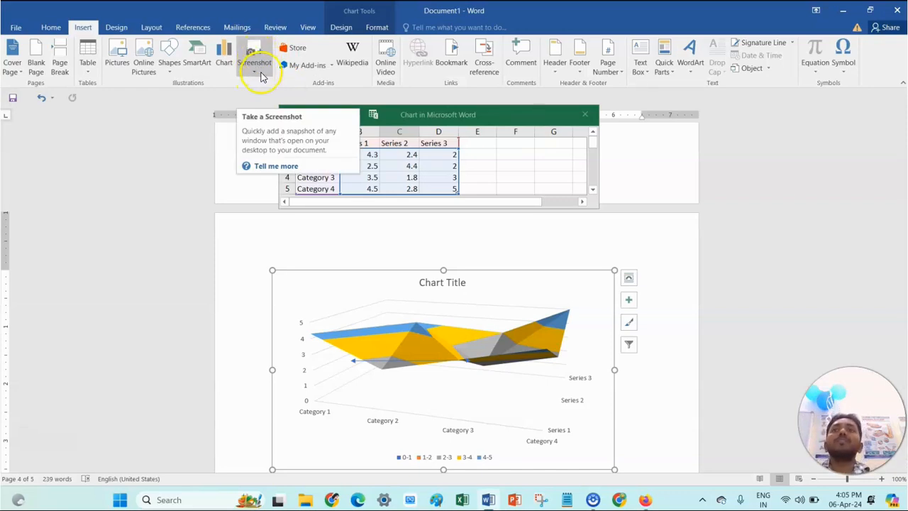
Close the surface chart's data sheet window
{"action": "scroll", "coordinate": [517, 237], "scroll_direction": "down", "scroll_amount": 1}
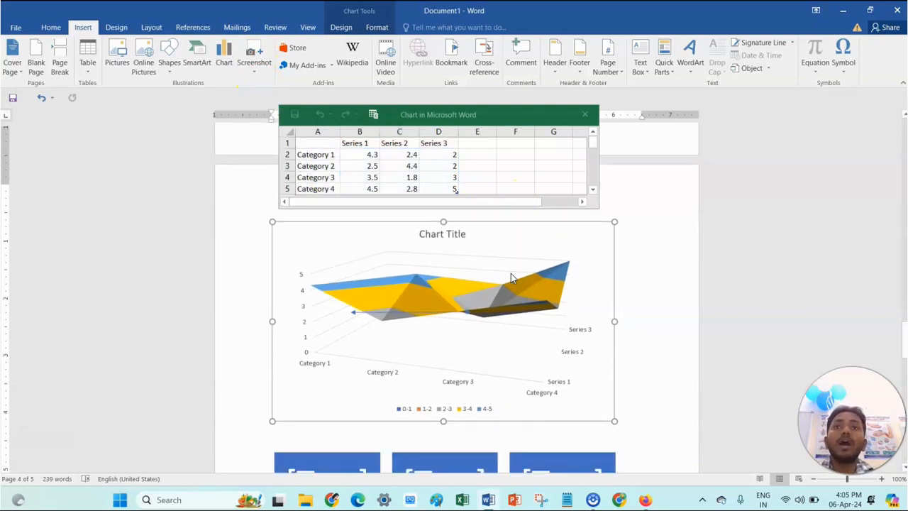
{"action": "scroll", "coordinate": [517, 333], "scroll_direction": "down", "scroll_amount": 3}
{"action": "scroll", "coordinate": [517, 333], "scroll_direction": "up", "scroll_amount": 5}
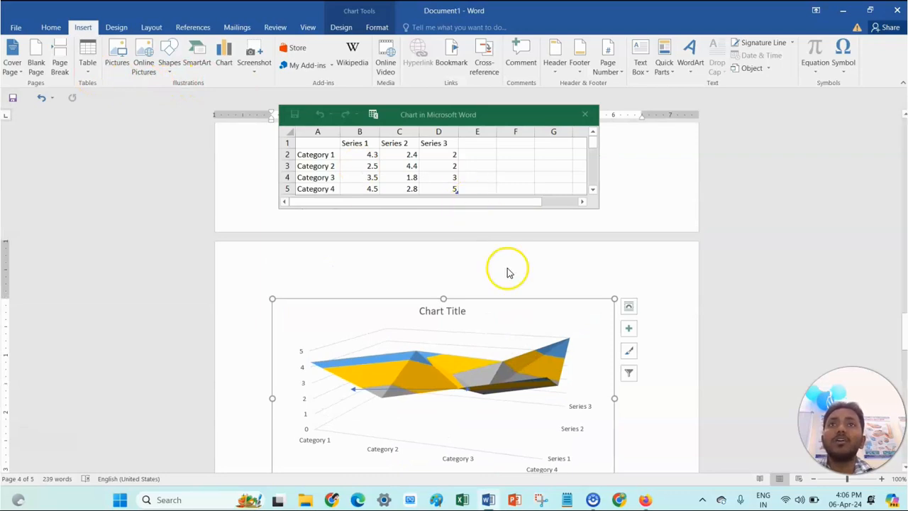
{"action": "scroll", "coordinate": [511, 284], "scroll_direction": "up", "scroll_amount": 4}
{"action": "left_click", "coordinate": [584, 114]}
{"action": "left_click", "coordinate": [584, 114]}
{"action": "scroll", "coordinate": [528, 314], "scroll_direction": "down", "scroll_amount": 4}
{"action": "scroll", "coordinate": [528, 326], "scroll_direction": "up", "scroll_amount": 8}
{"action": "scroll", "coordinate": [527, 337], "scroll_direction": "up", "scroll_amount": 5}
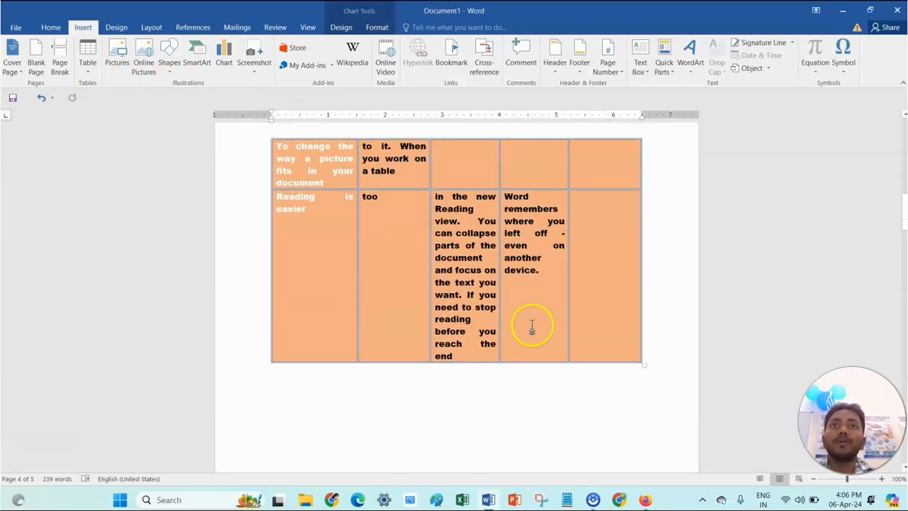